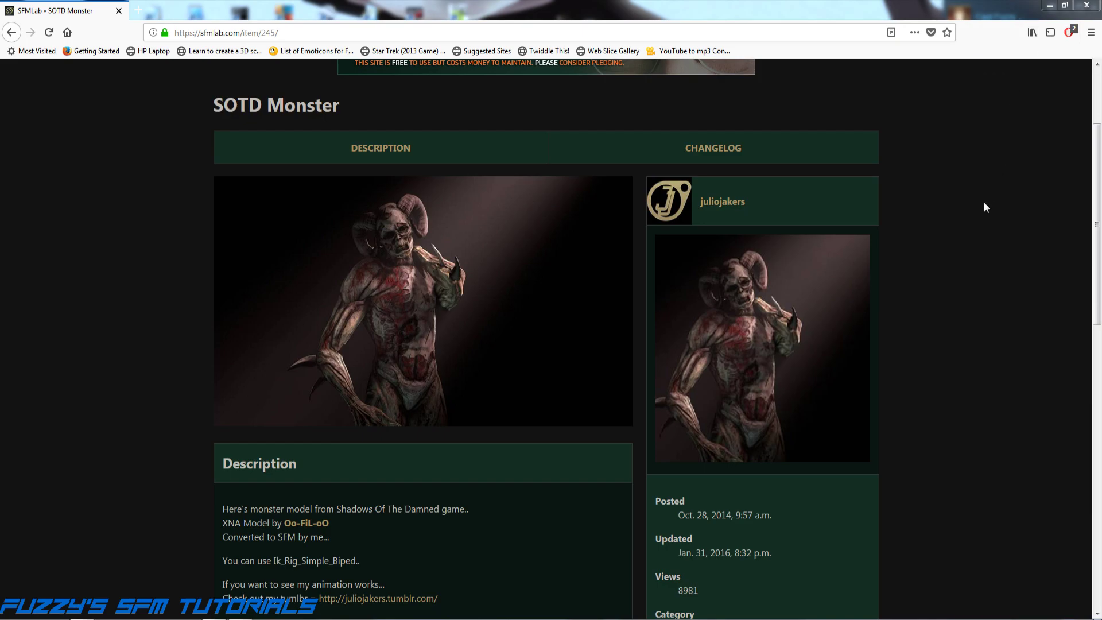
# - Close Firefox and browse Explorer to Documents > SFM Stuff > Models to find SOTD_Monster.rar
pyautogui.click(1088, 7)
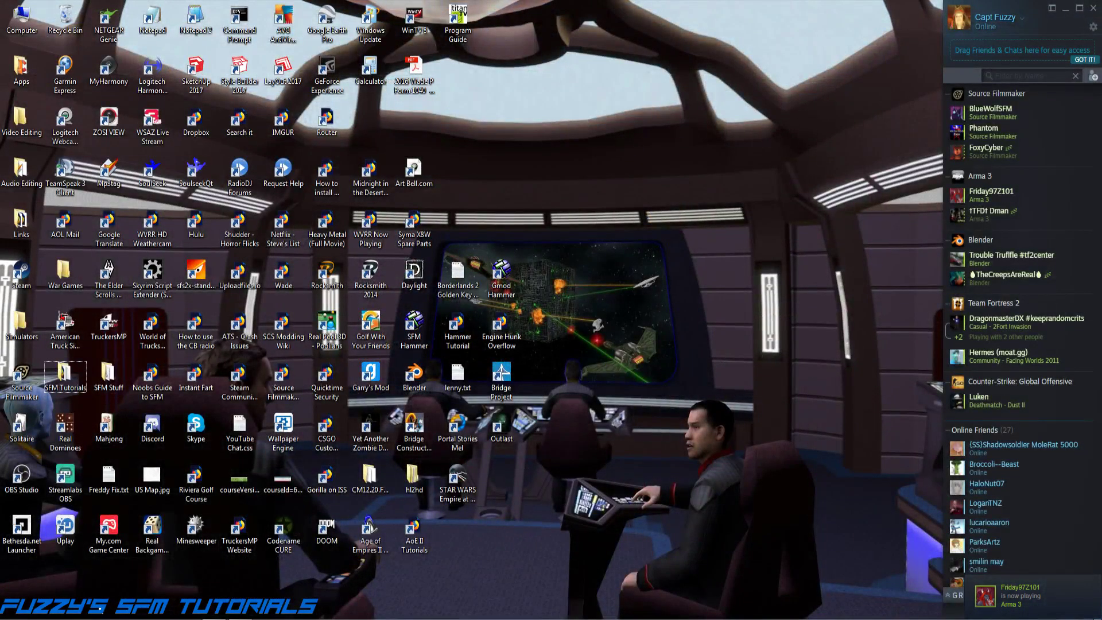
pyautogui.click(109, 617)
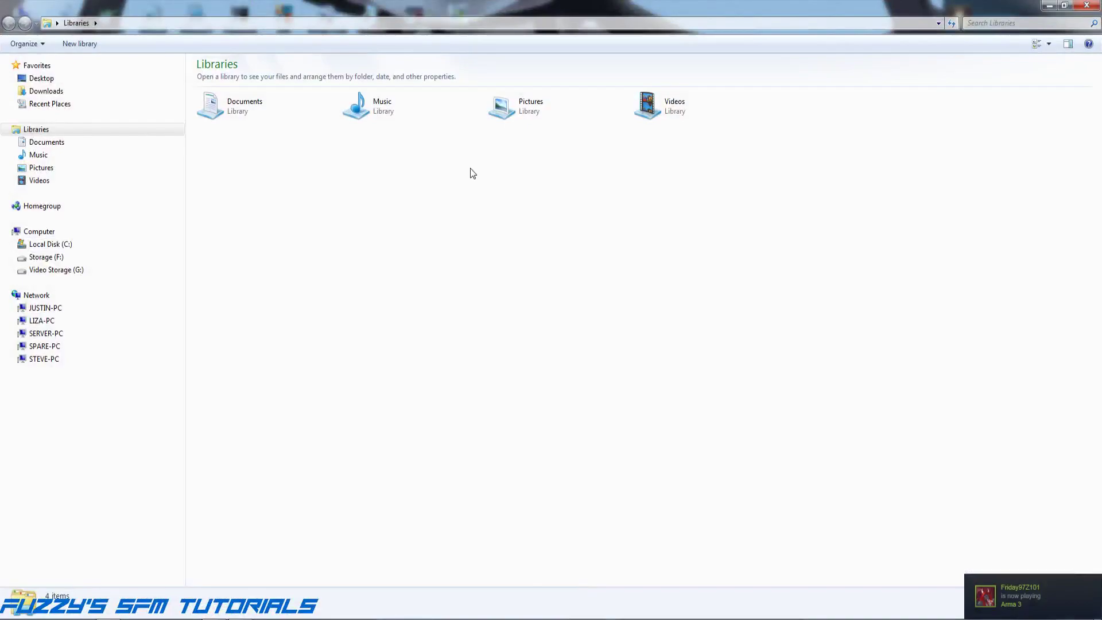
pyautogui.doubleClick(243, 112)
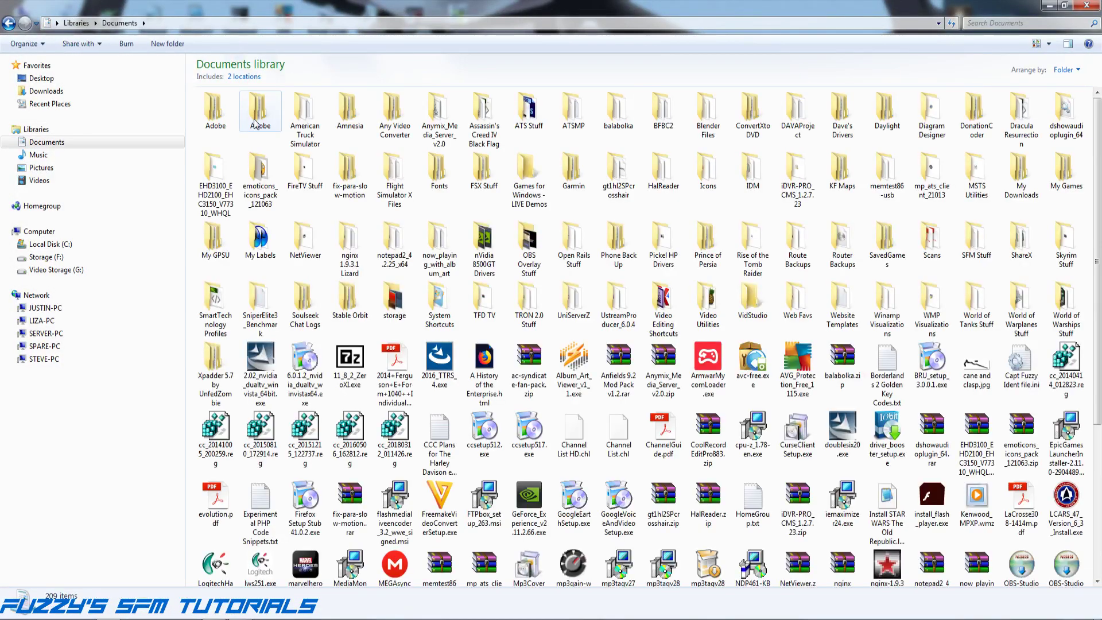
pyautogui.doubleClick(978, 242)
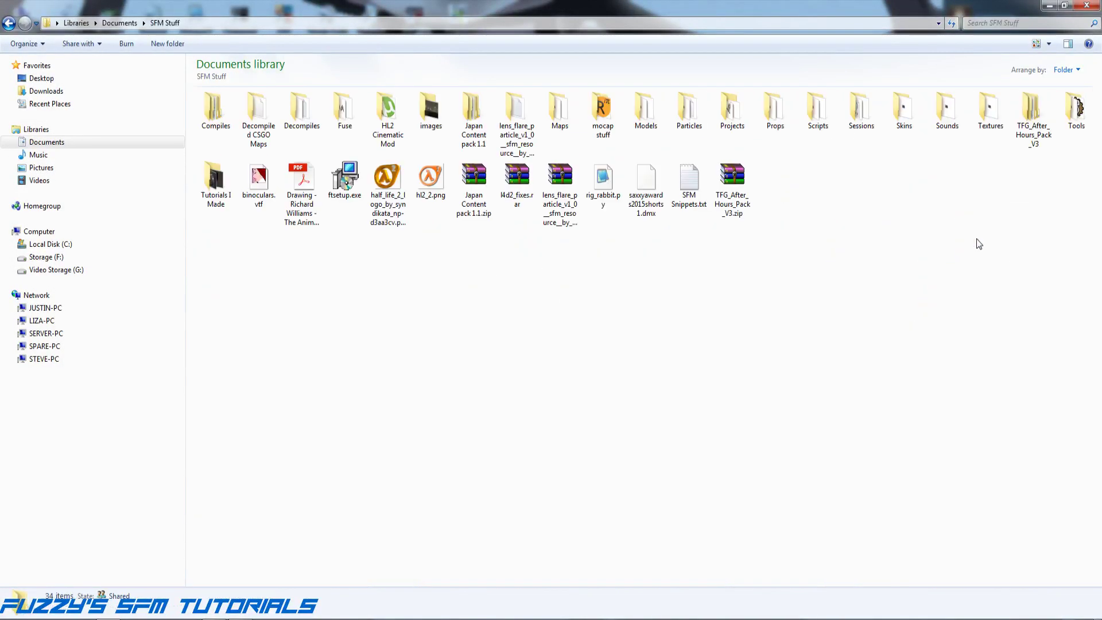
pyautogui.doubleClick(646, 109)
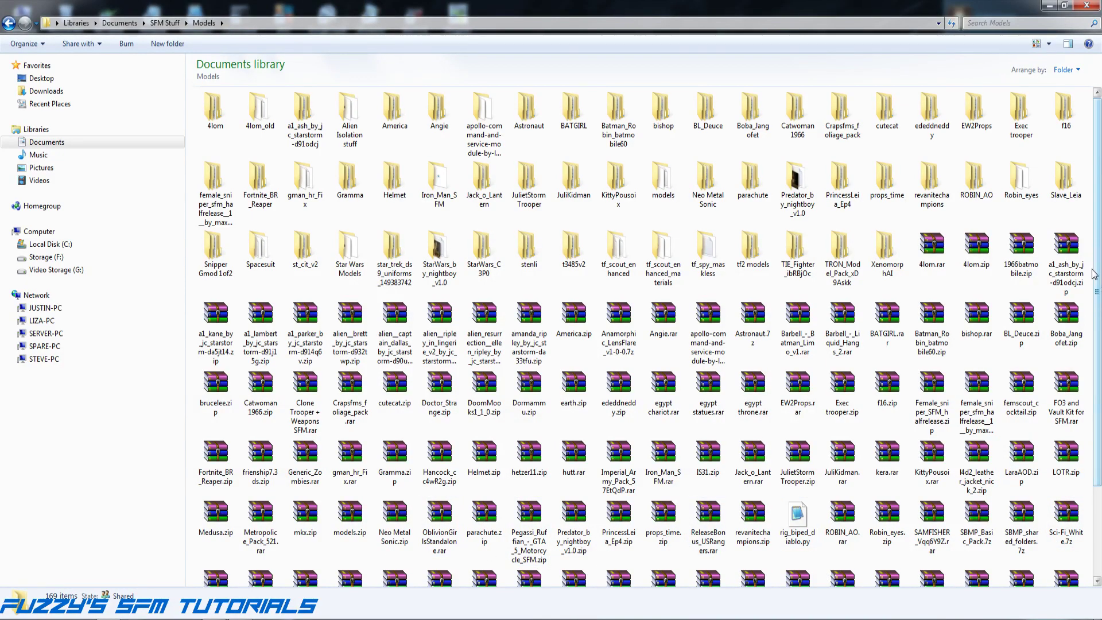
pyautogui.moveTo(1094, 275); pyautogui.dragTo(1097, 345)
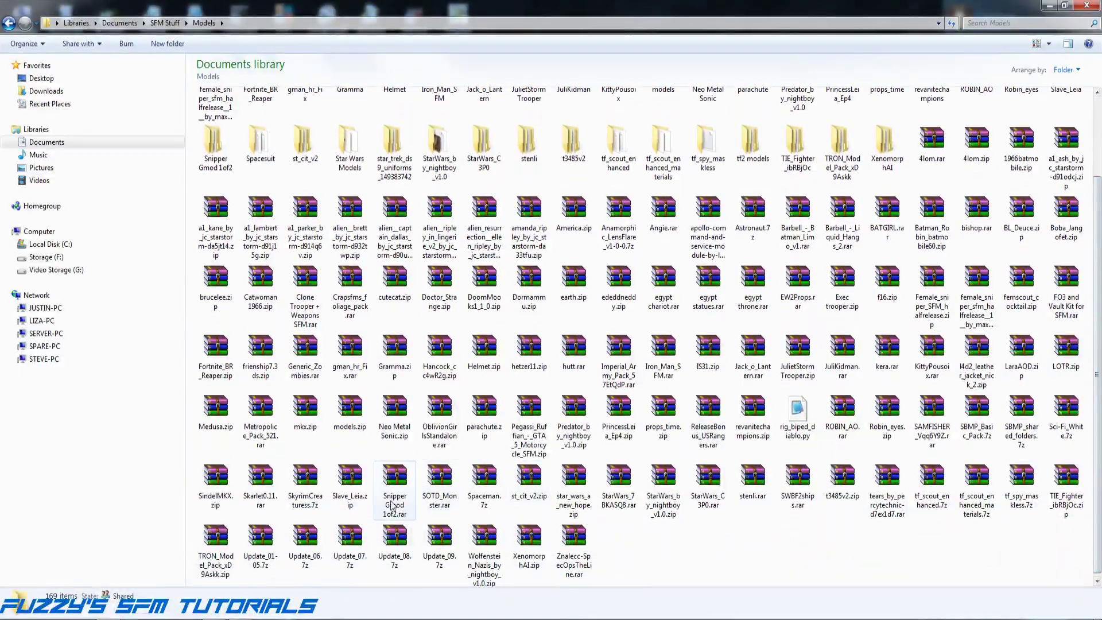
# - Extract SOTD_Monster.rar into a new SOTD_Monster folder with WinRAR, then close WinRAR
pyautogui.doubleClick(449, 497)
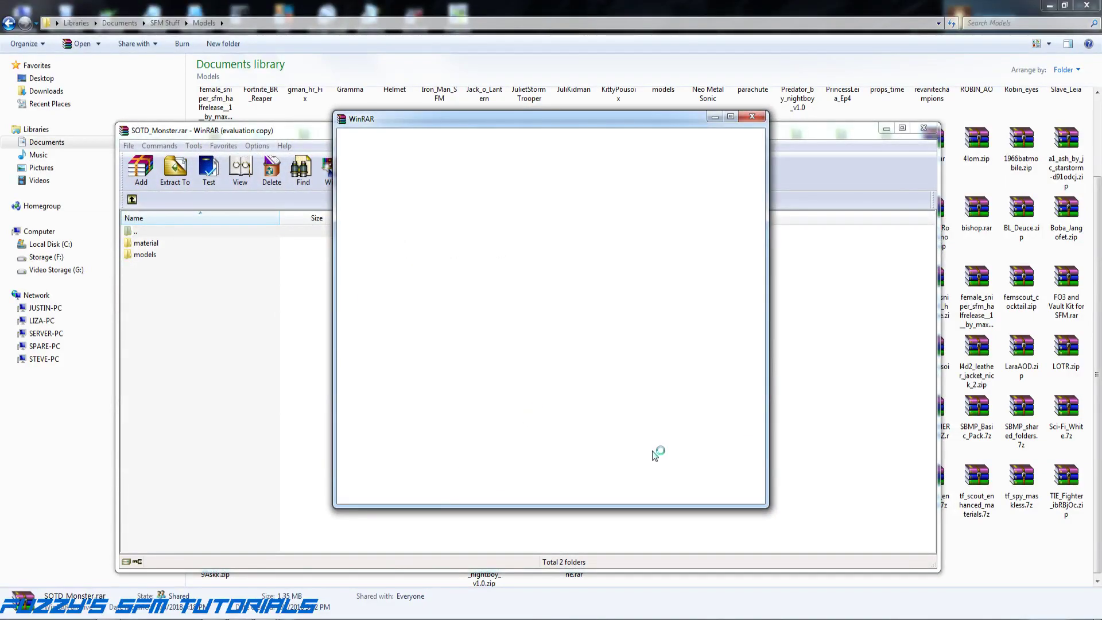
pyautogui.click(750, 120)
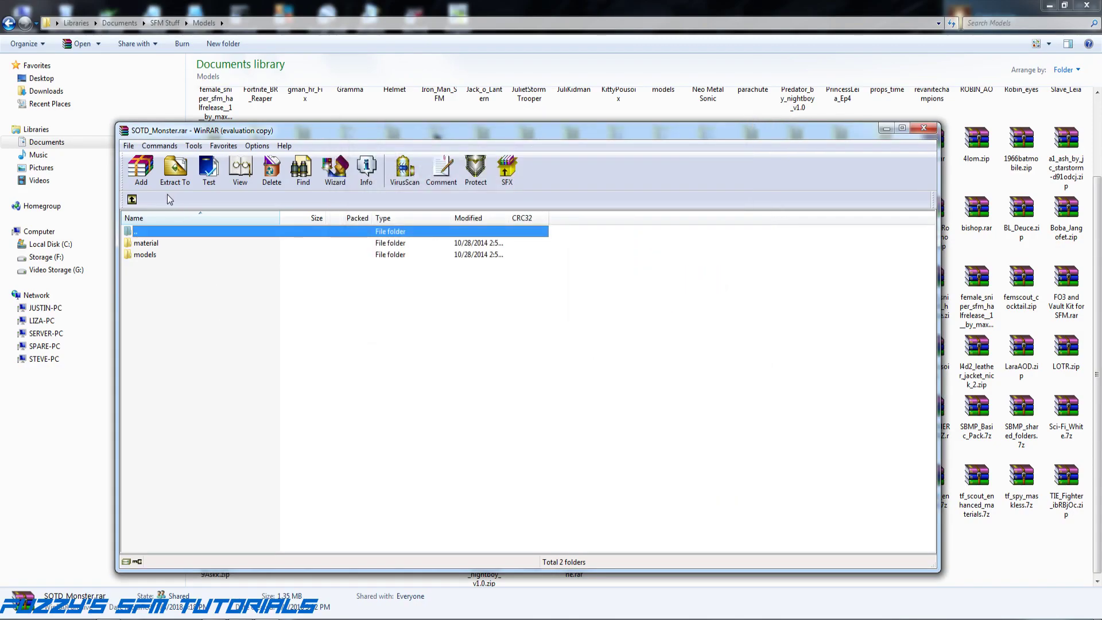
pyautogui.click(175, 170)
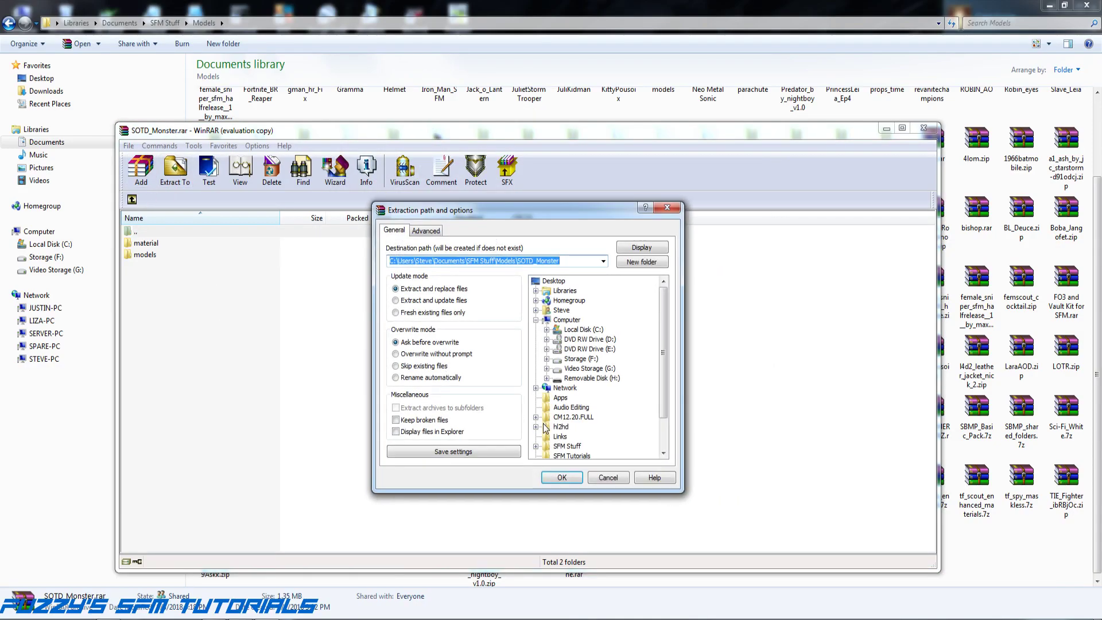
pyautogui.click(559, 478)
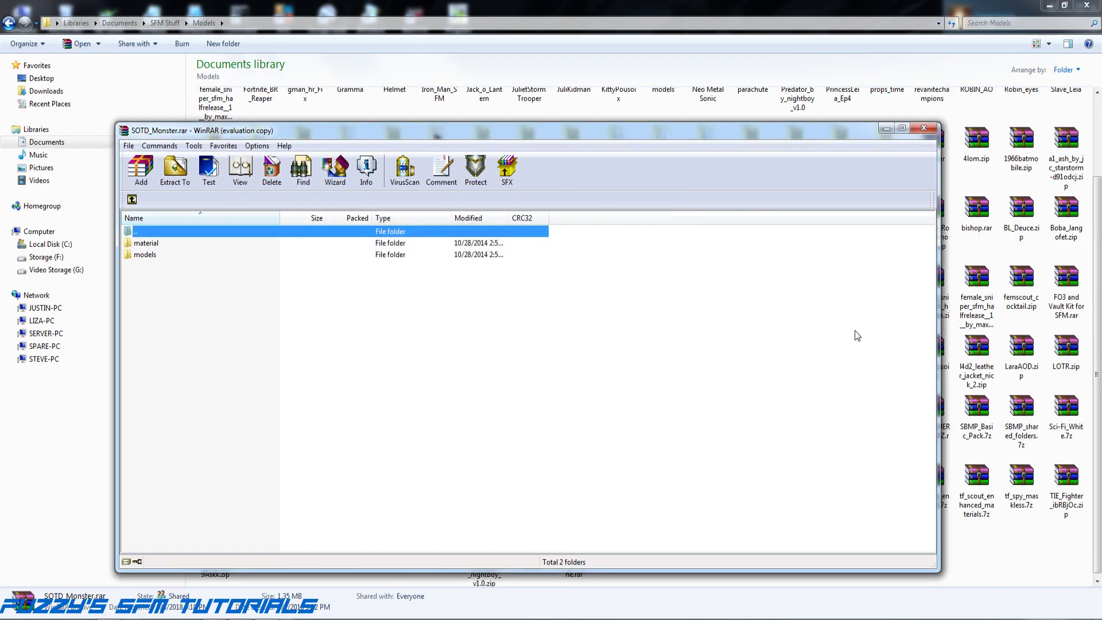
pyautogui.click(933, 129)
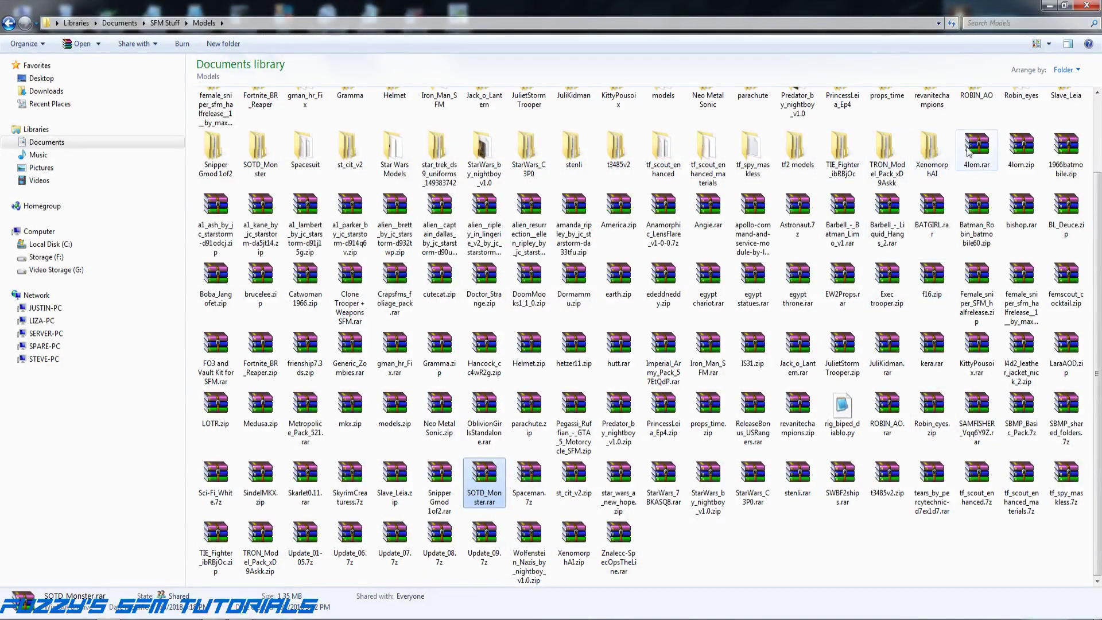
# - Open the extracted SOTD_Monster folder and select its material and models subfolders
pyautogui.doubleClick(268, 150)
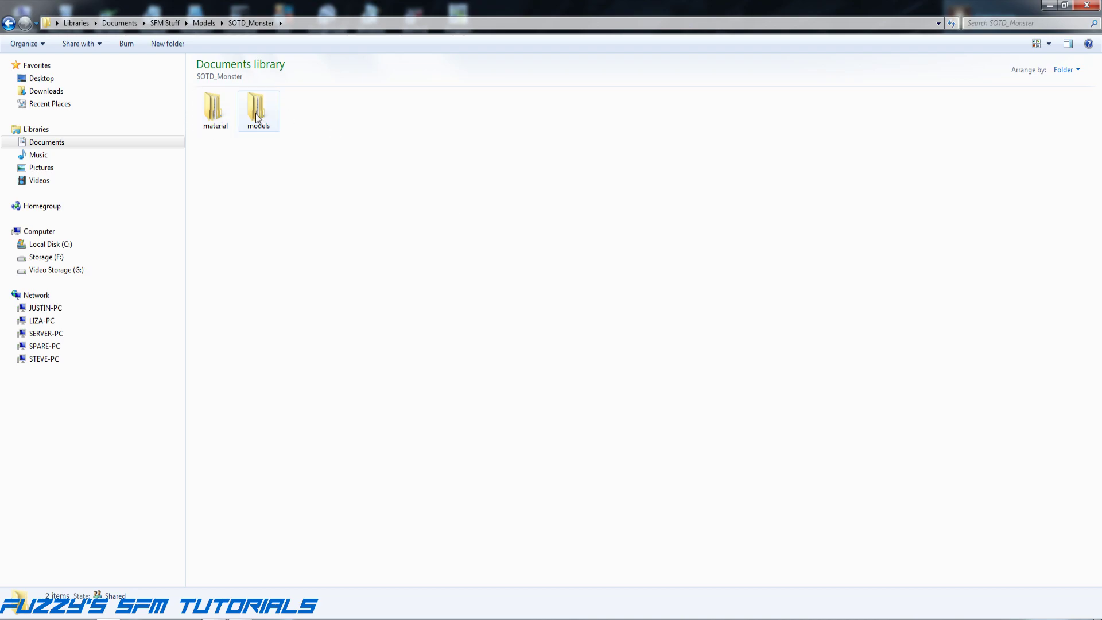
pyautogui.click(215, 117)
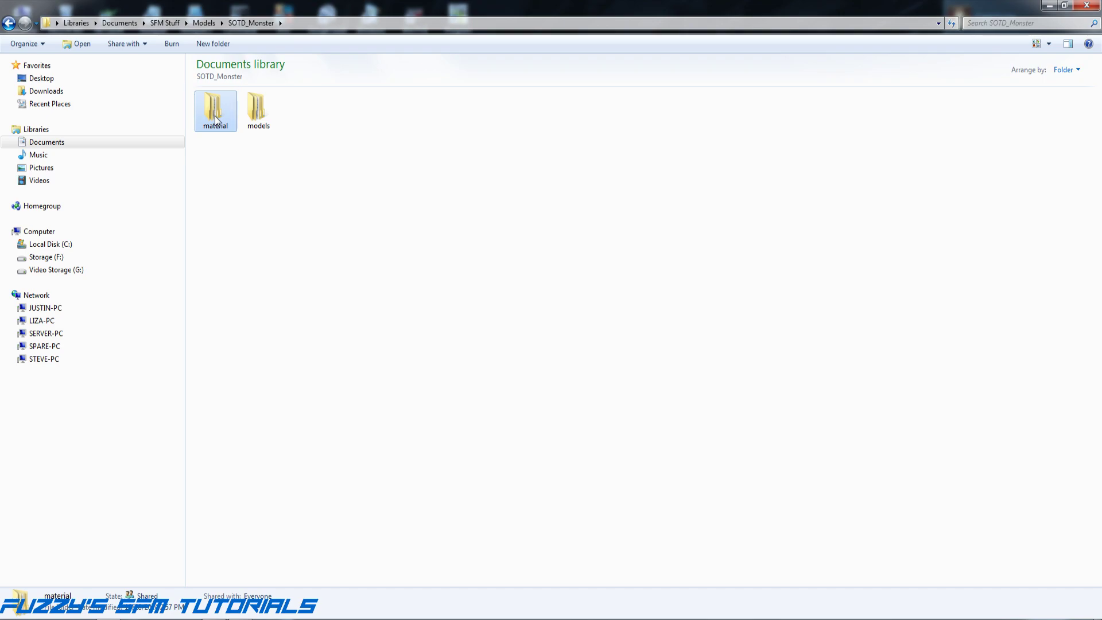
pyautogui.moveTo(304, 100); pyautogui.dragTo(191, 141)
pyautogui.rightClick(260, 109)
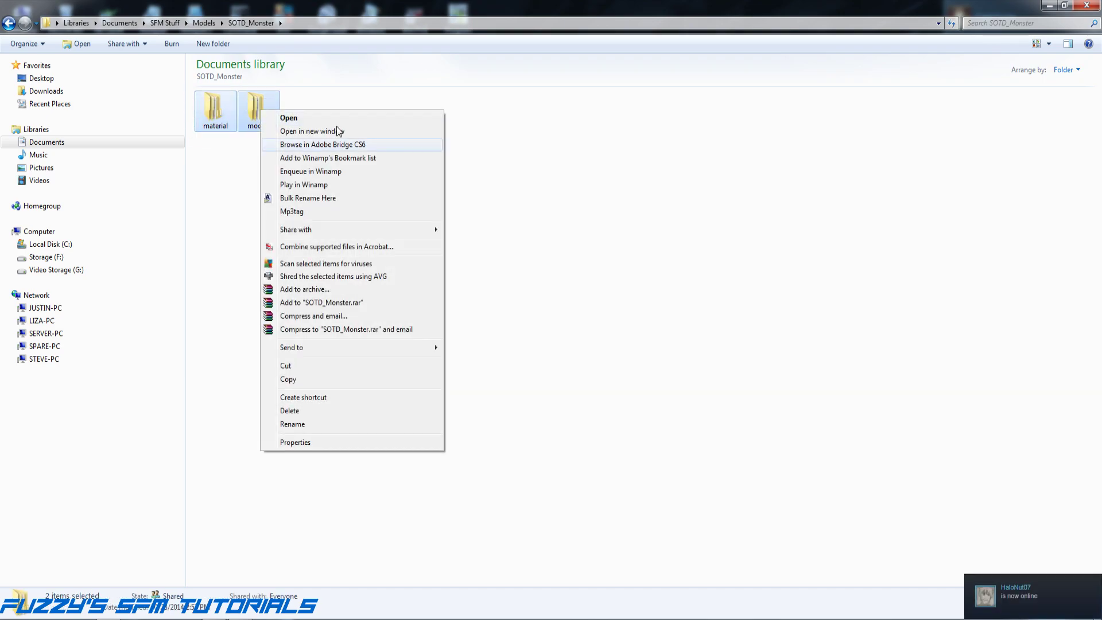
# - Copy the material and models folders and navigate to Steam\steamapps\common\SourceFilmmaker\game on C:
pyautogui.click(293, 379)
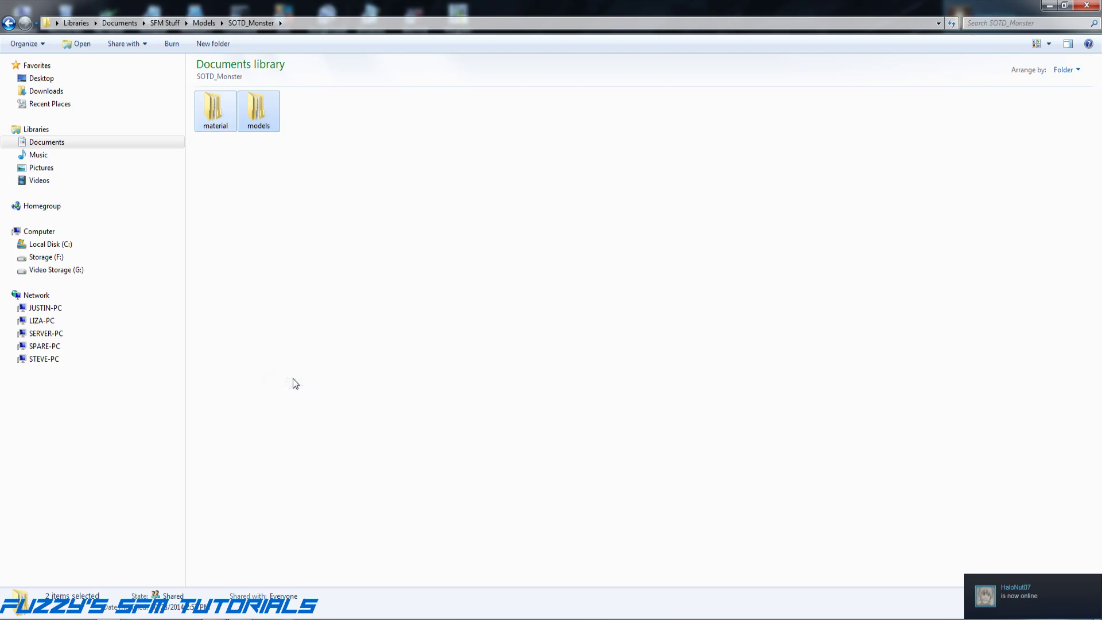
pyautogui.click(13, 244)
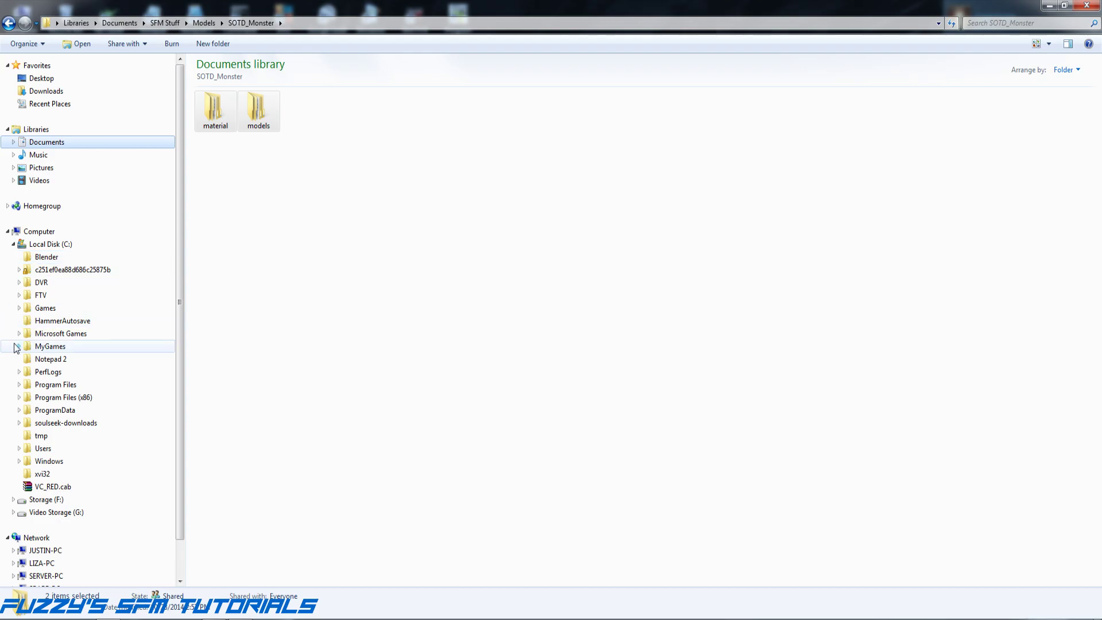
pyautogui.click(19, 399)
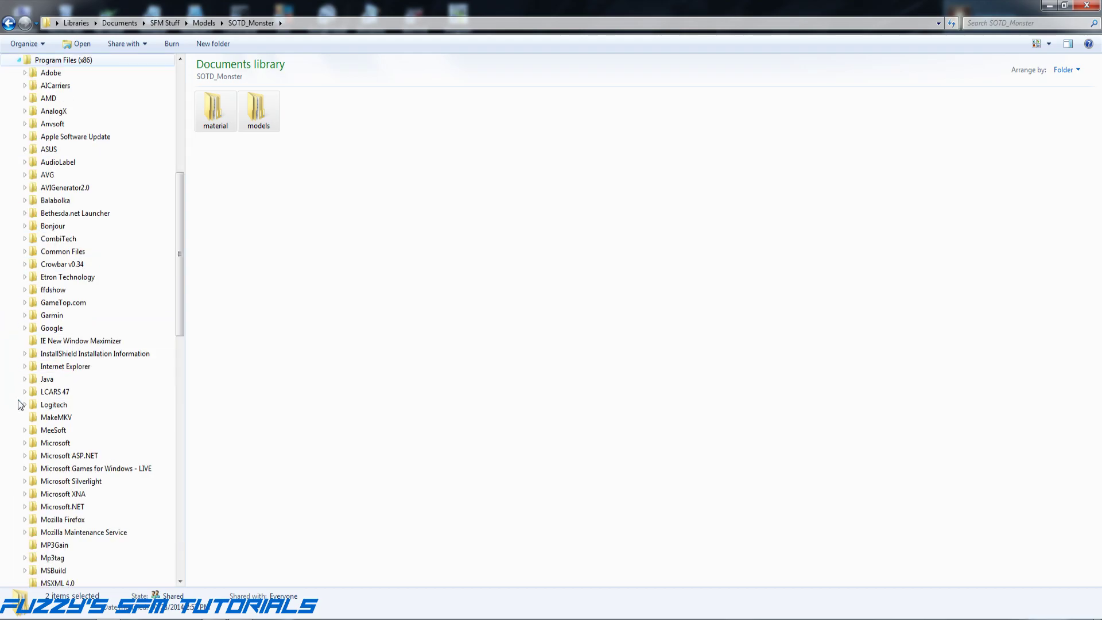
pyautogui.scroll(-11, 23, 406)
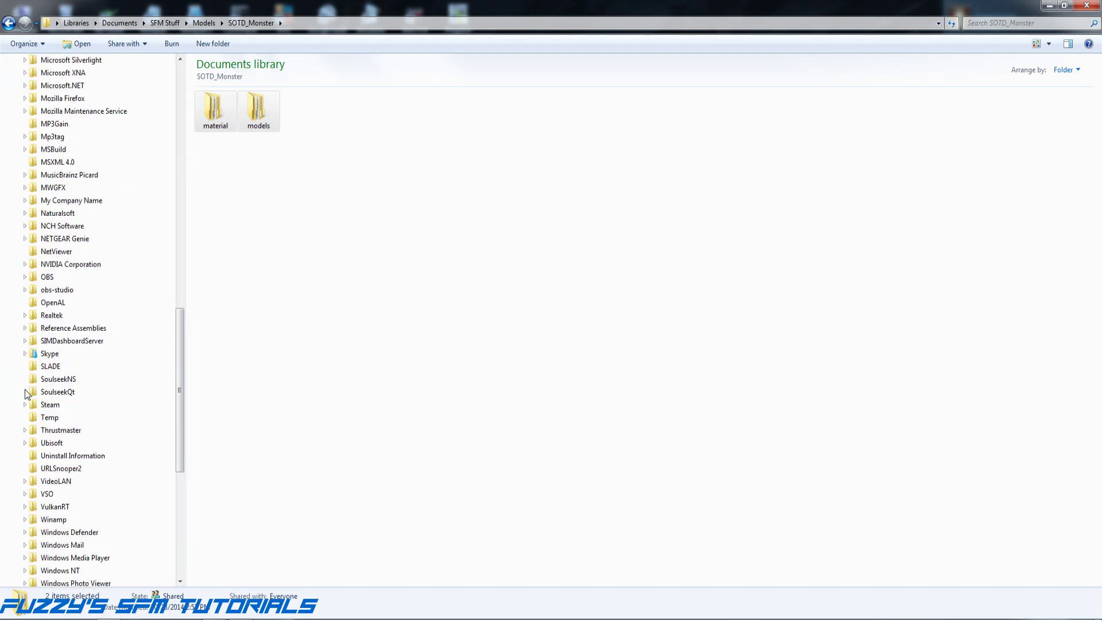
pyautogui.click(25, 405)
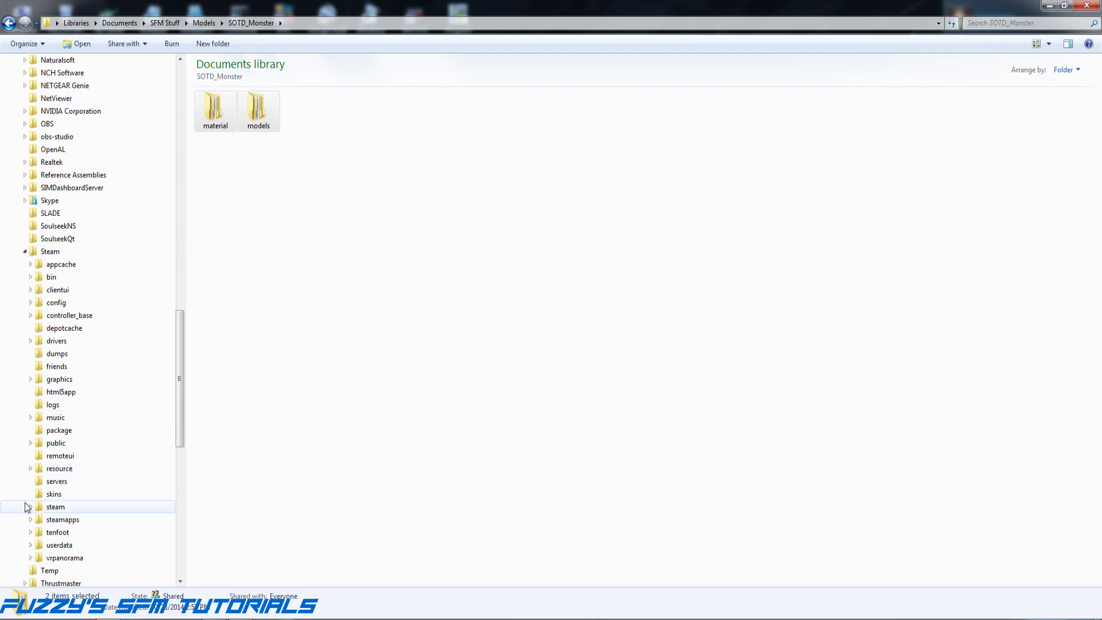
pyautogui.click(30, 520)
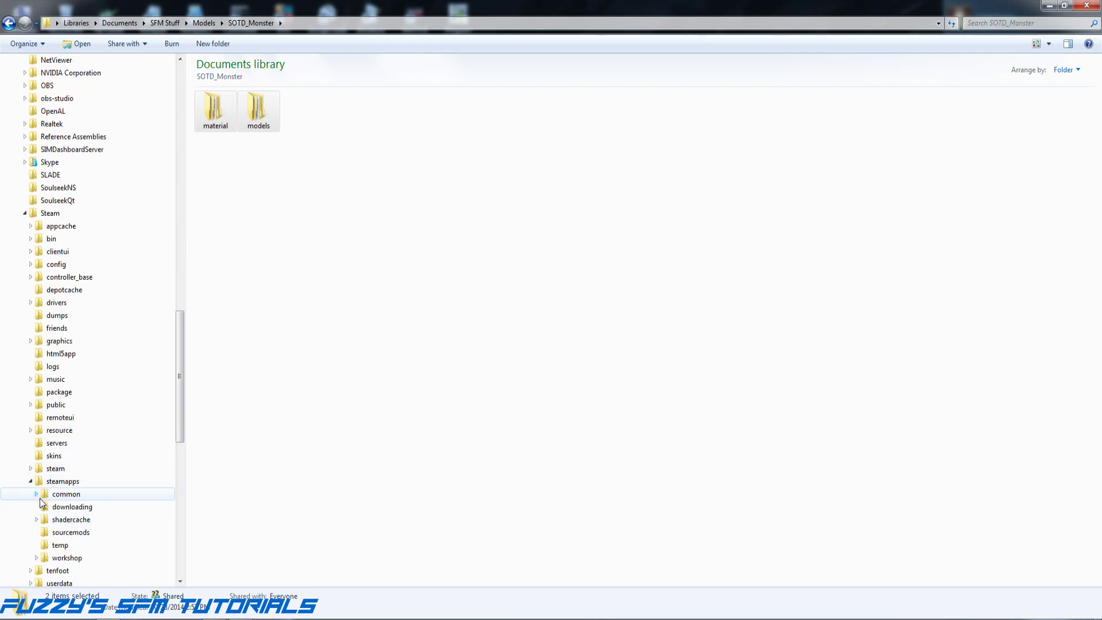
pyautogui.click(38, 495)
pyautogui.scroll(-6, 39, 497)
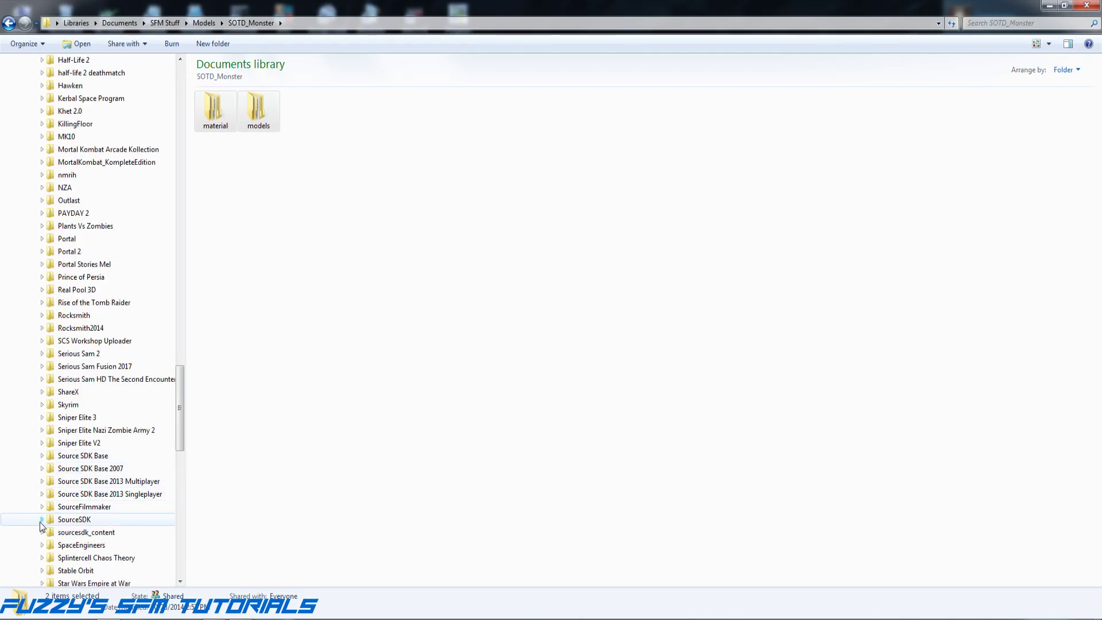
pyautogui.click(42, 507)
pyautogui.click(69, 533)
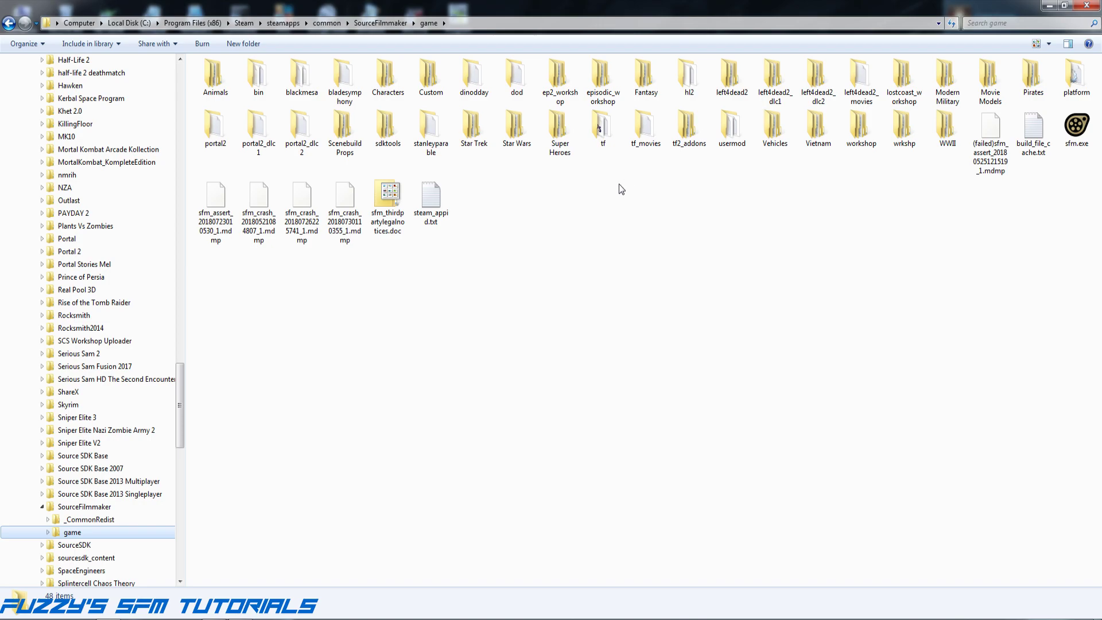
# - Create a new folder named Monsters inside the SourceFilmmaker game folder
pyautogui.click(244, 43)
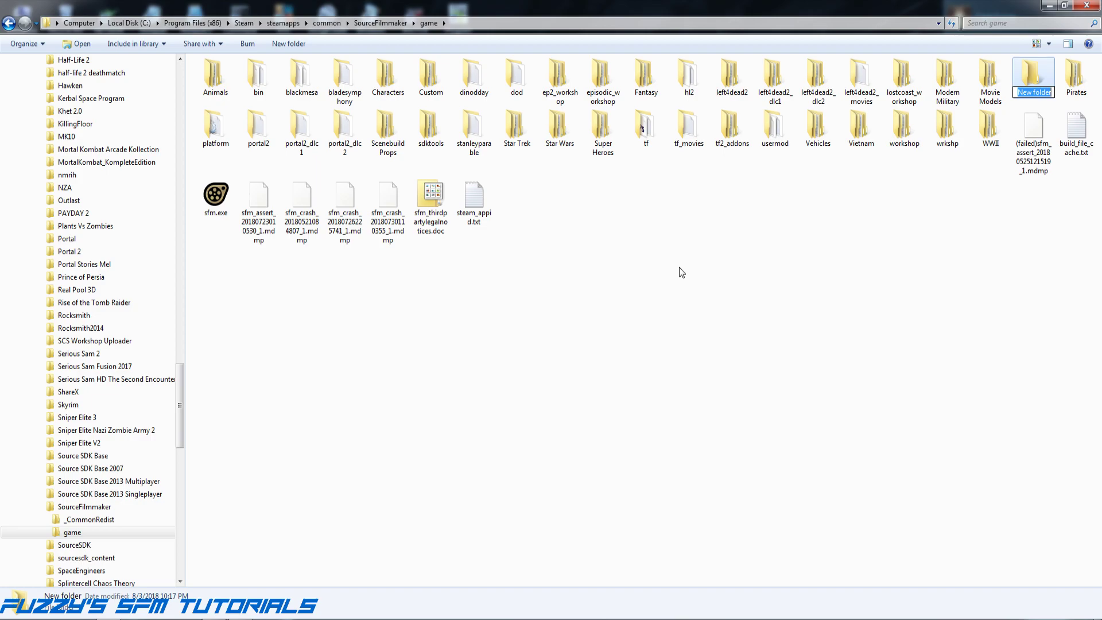
pyautogui.write('Monsters')
pyautogui.press('Return')
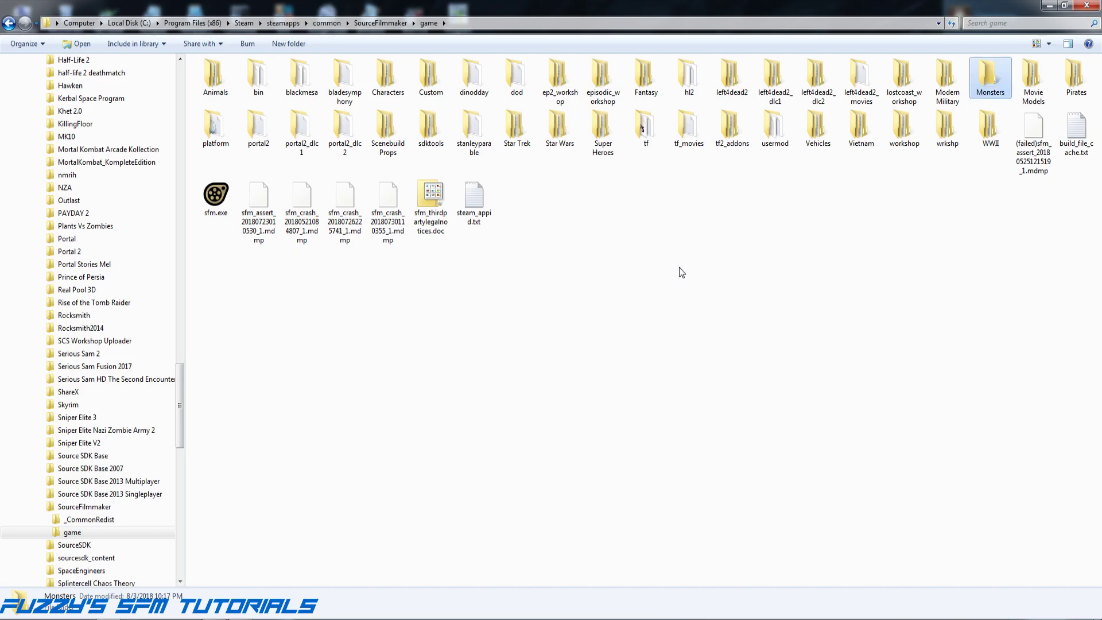
# - Check that Monsters holds the material and models subfolders, then return to game
pyautogui.rightClick(988, 77)
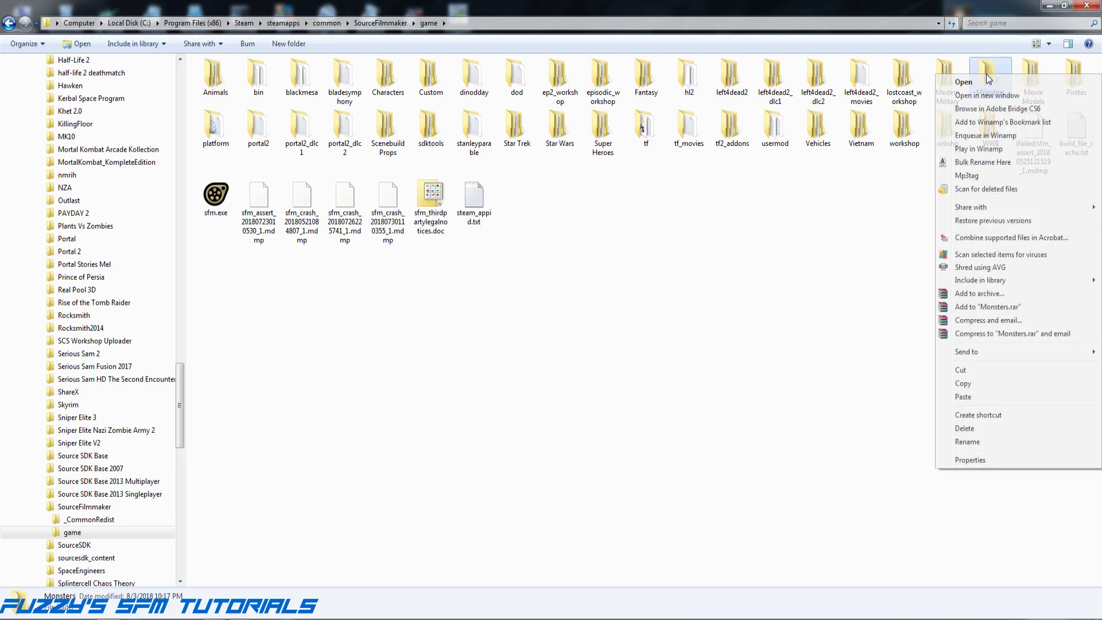
pyautogui.click(963, 396)
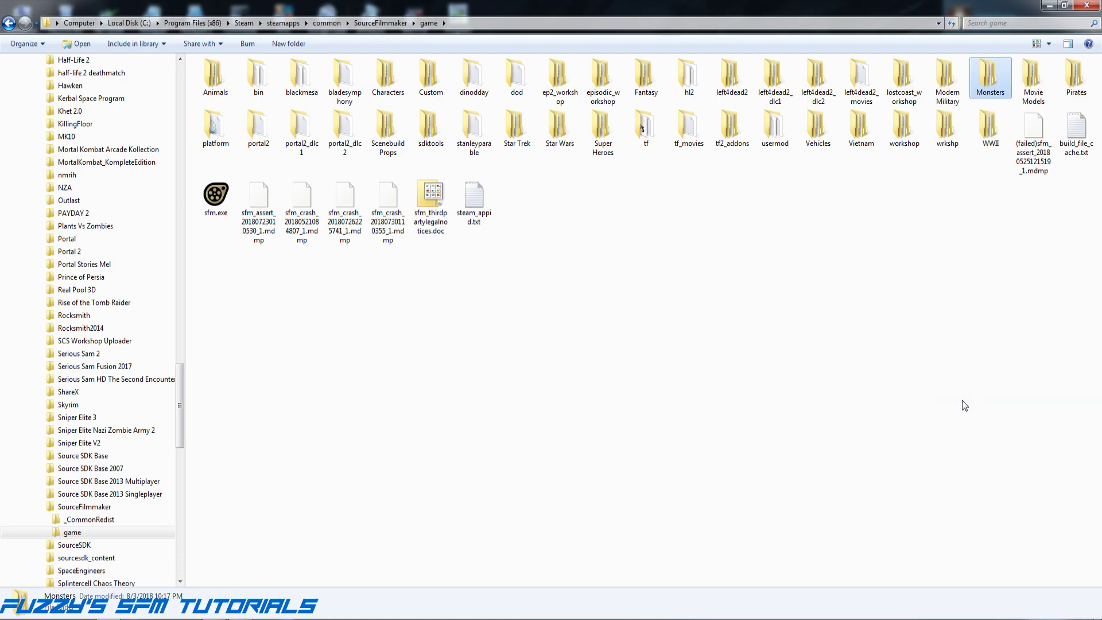
pyautogui.doubleClick(997, 90)
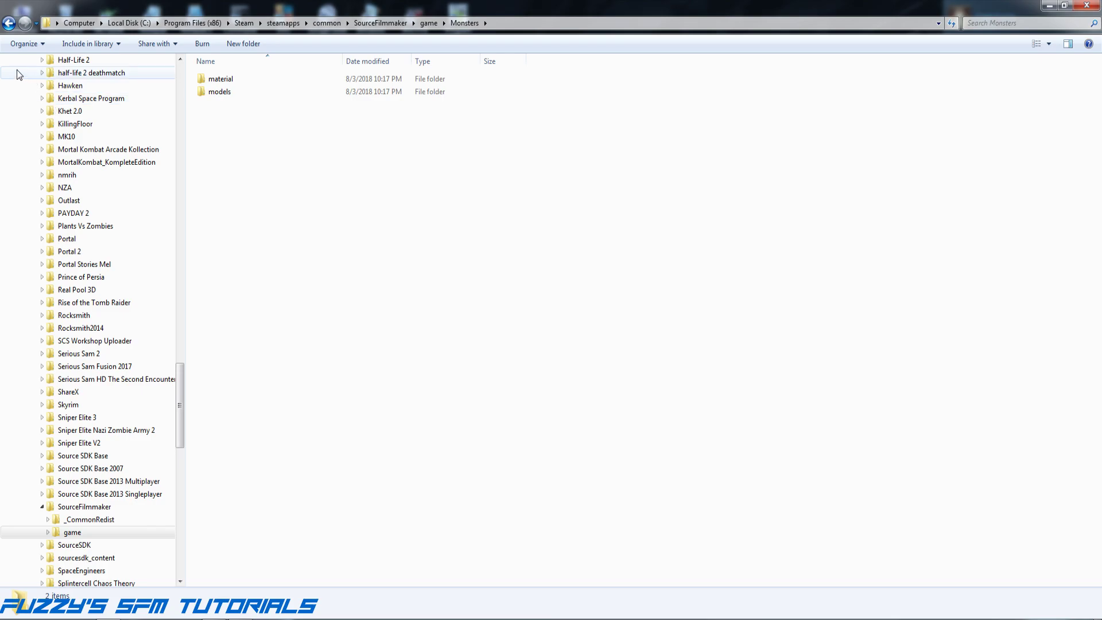
pyautogui.click(8, 23)
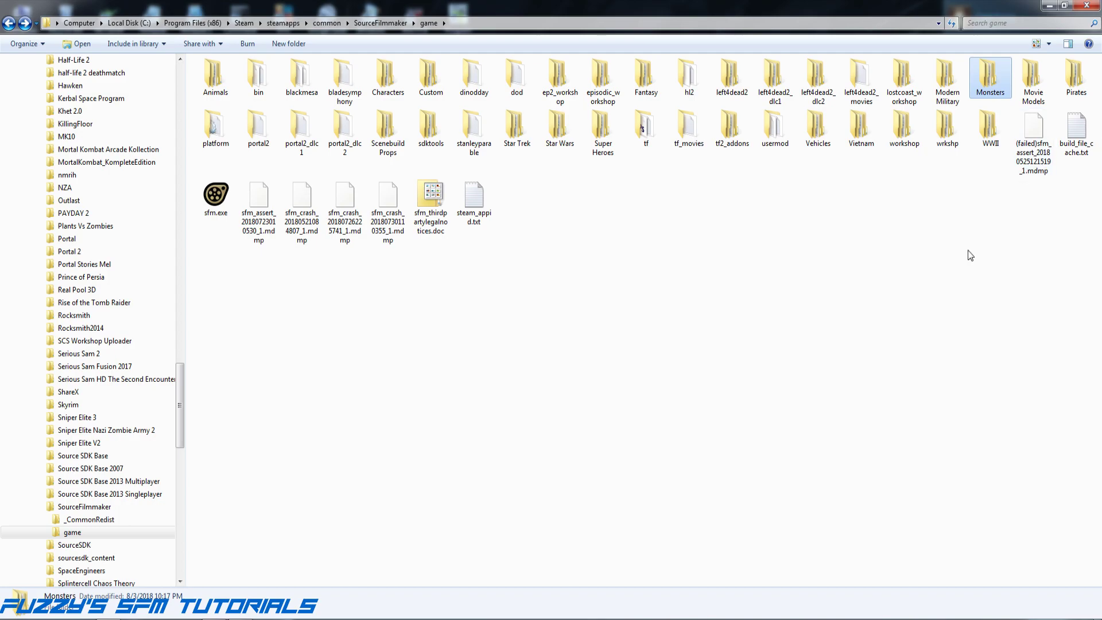
pyautogui.moveTo(989, 81)
# - Minimize Explorer and open the Steam Library from the tray, showing its category choices
pyautogui.click(1048, 7)
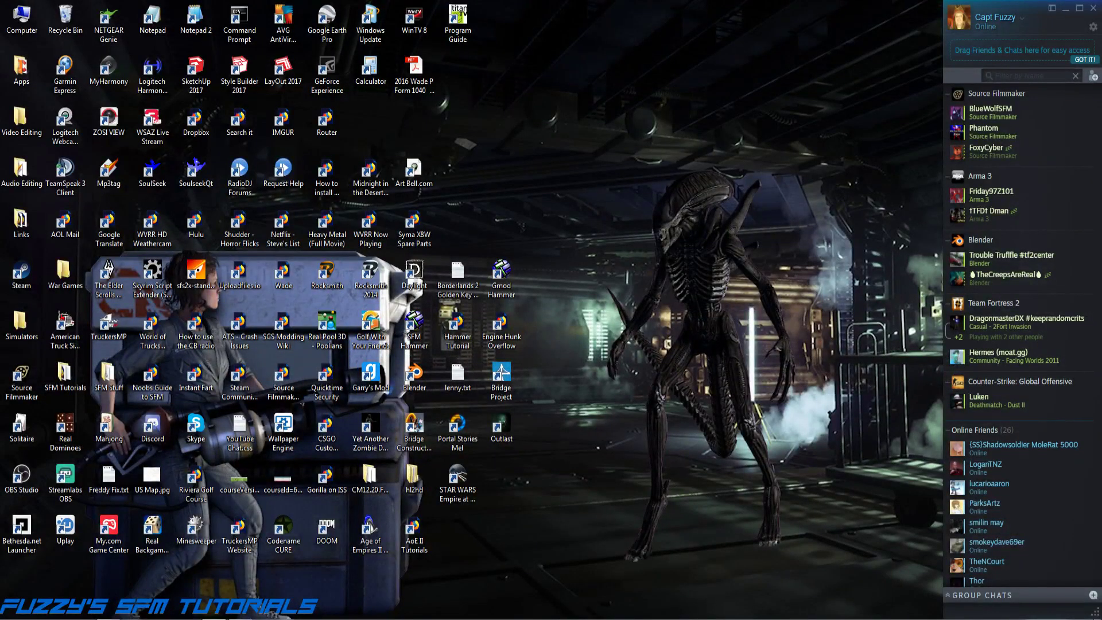
pyautogui.rightClick(941, 618)
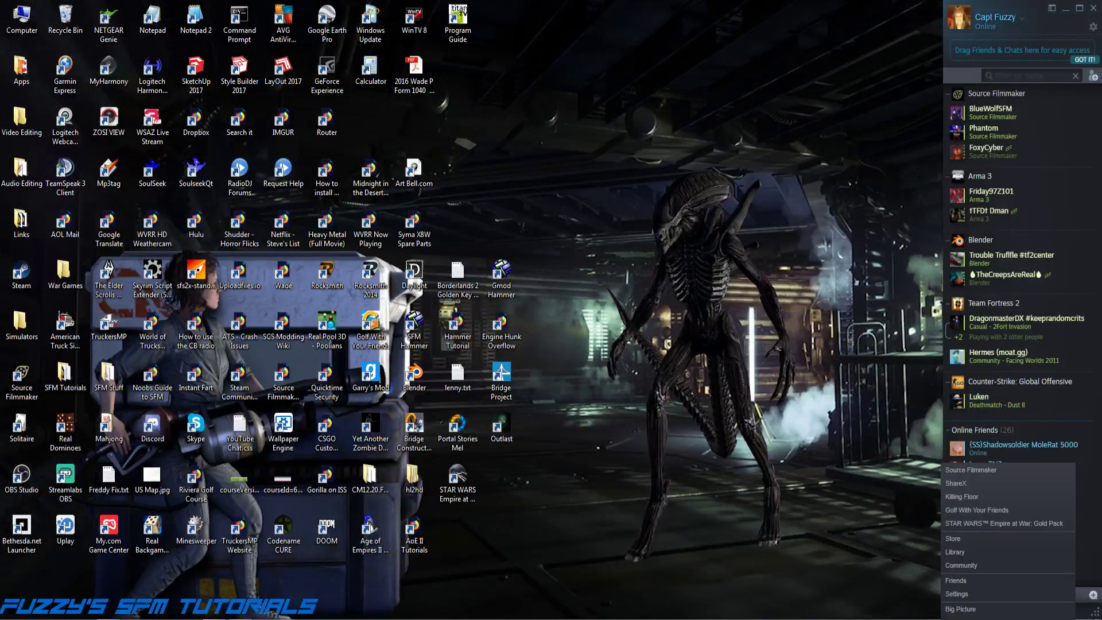
pyautogui.click(956, 552)
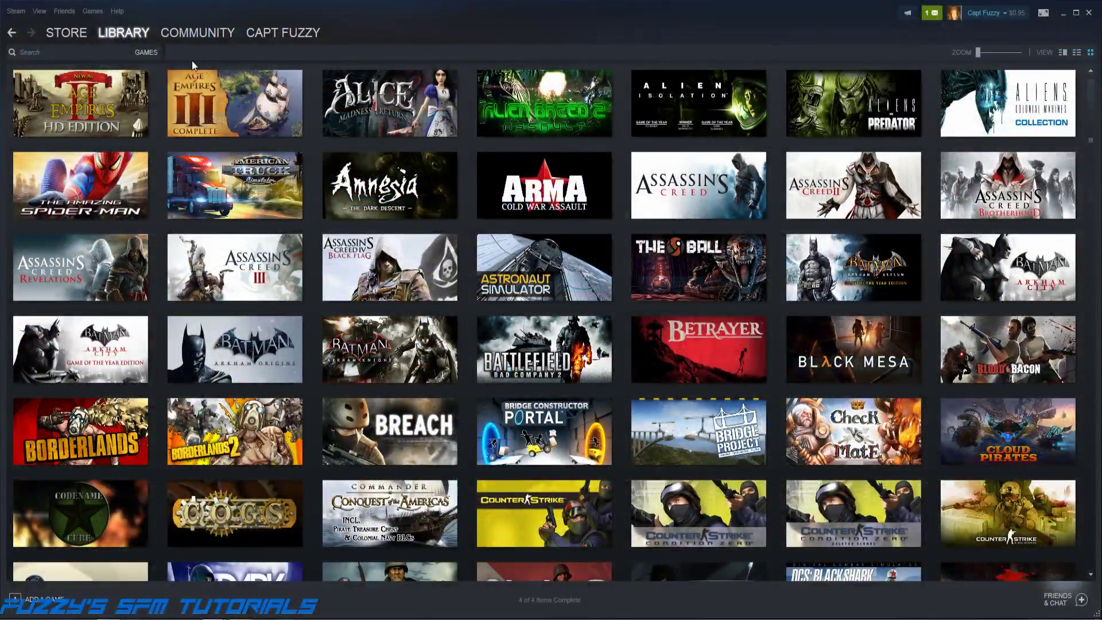
pyautogui.click(147, 53)
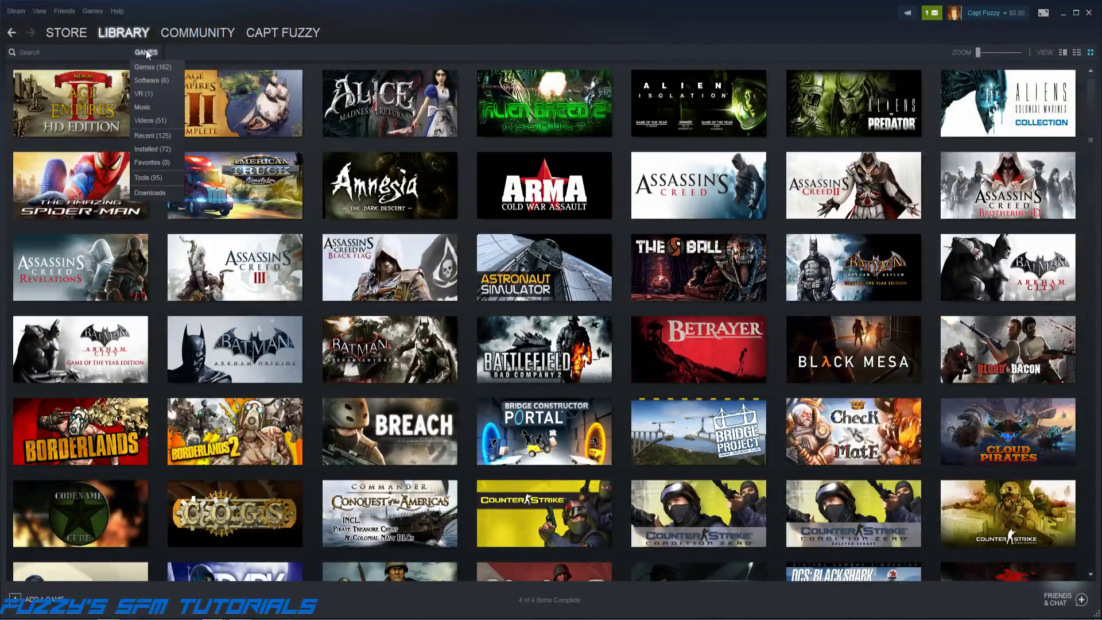
# - Filter to Software, launch the Source Filmmaker SDK, and tick Monsters in usermod's search paths
pyautogui.click(146, 81)
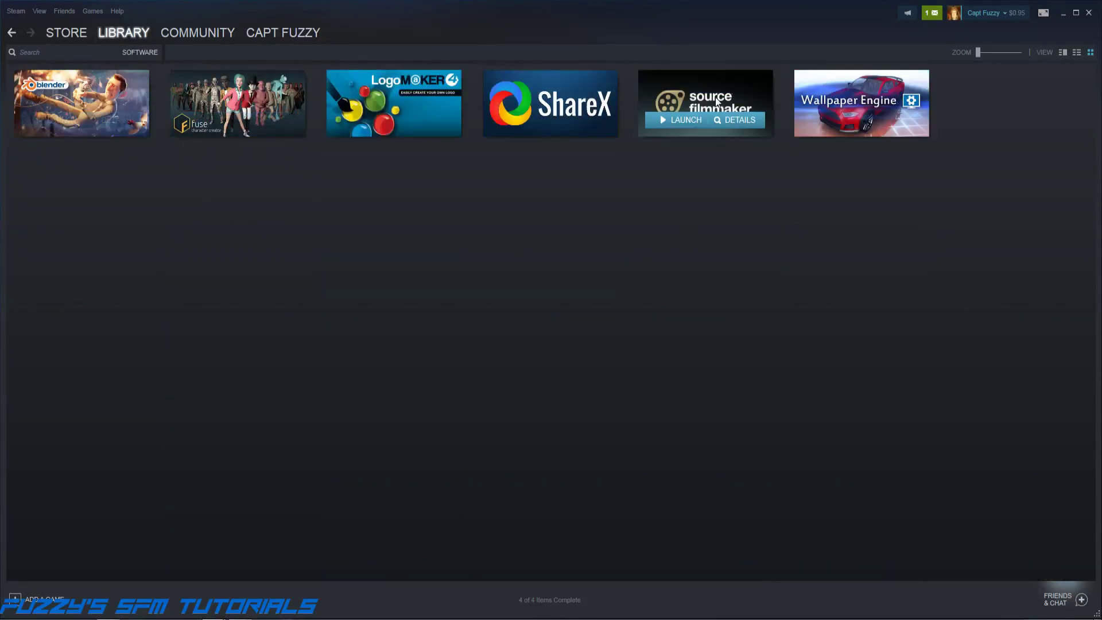
pyautogui.rightClick(692, 94)
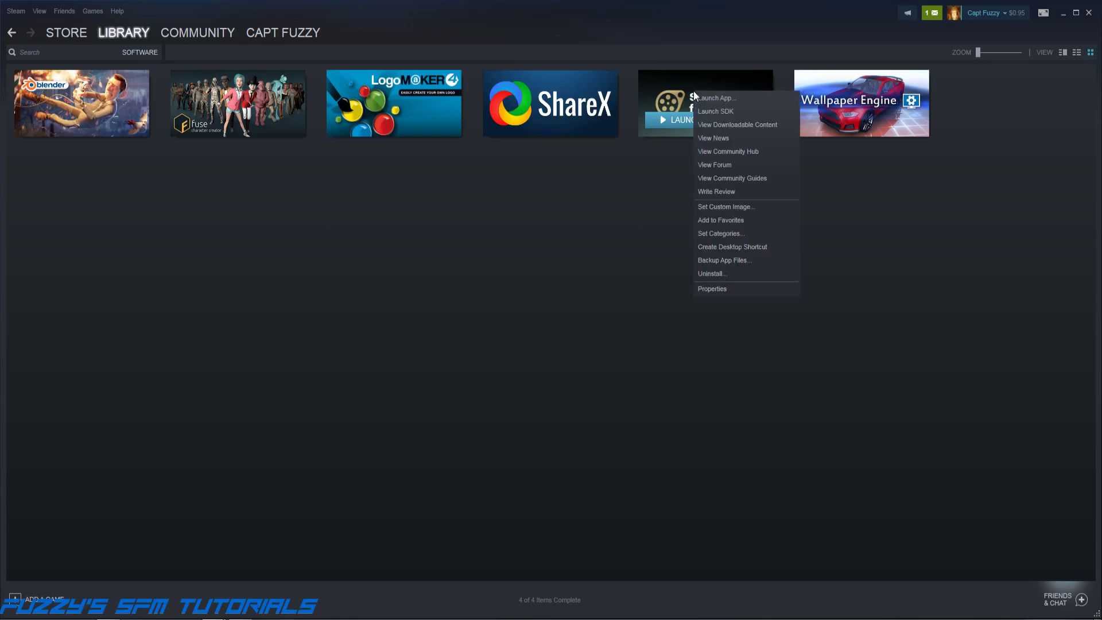
pyautogui.click(724, 113)
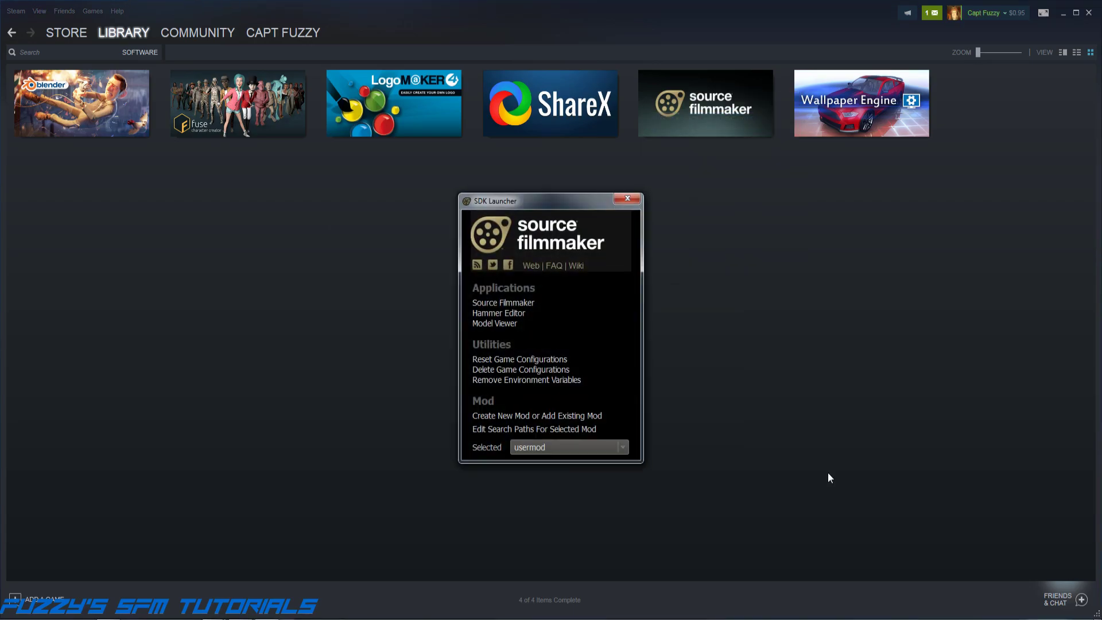
pyautogui.click(512, 430)
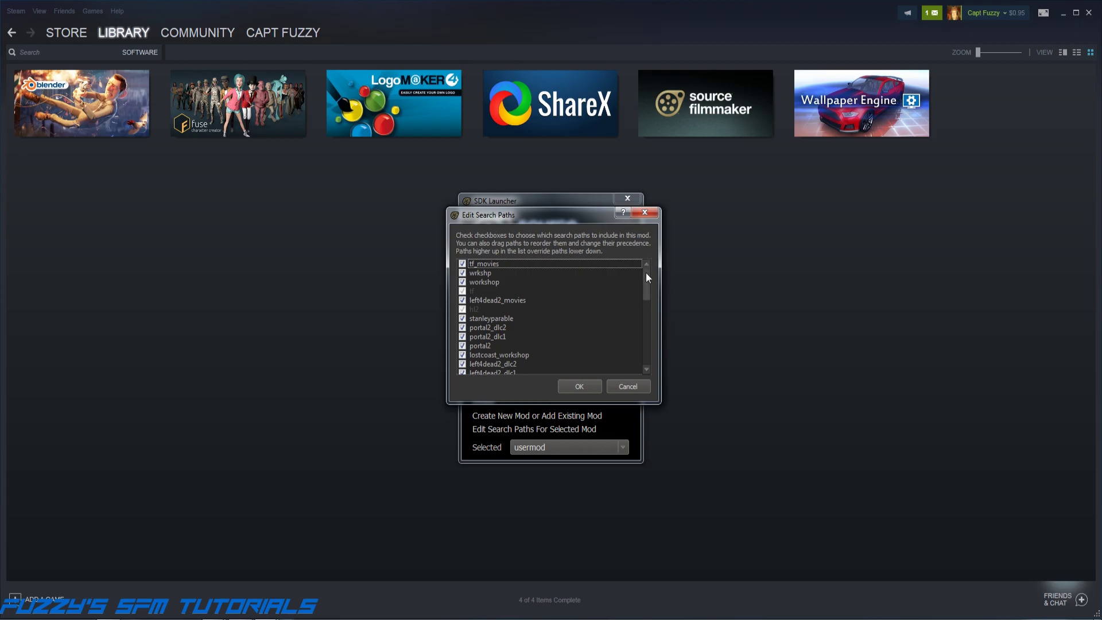
pyautogui.moveTo(646, 273); pyautogui.dragTo(646, 348)
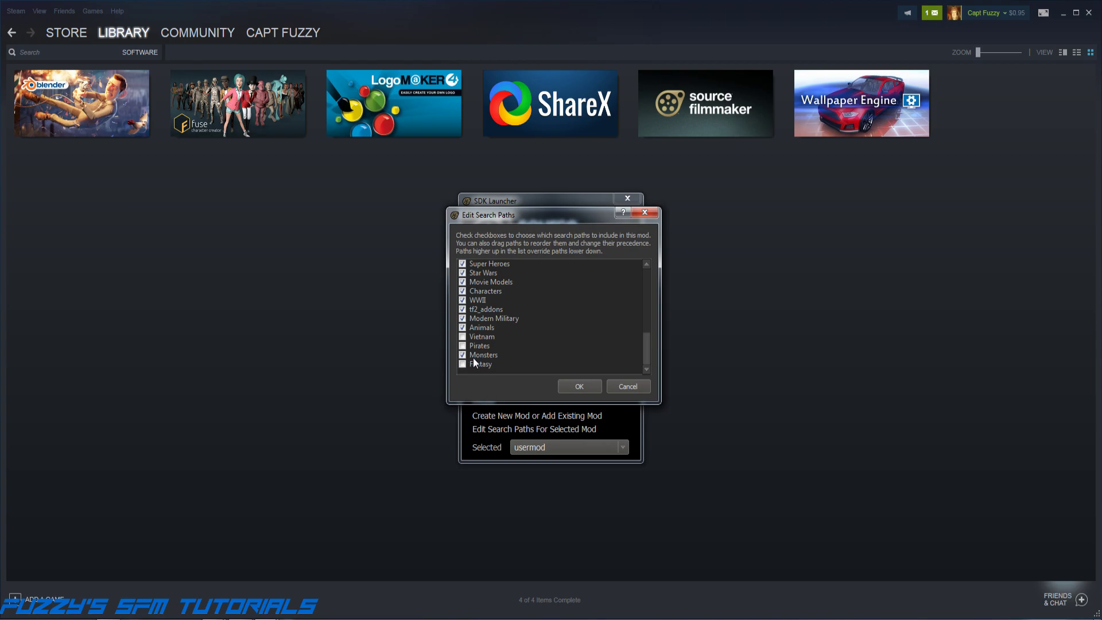
pyautogui.click(570, 385)
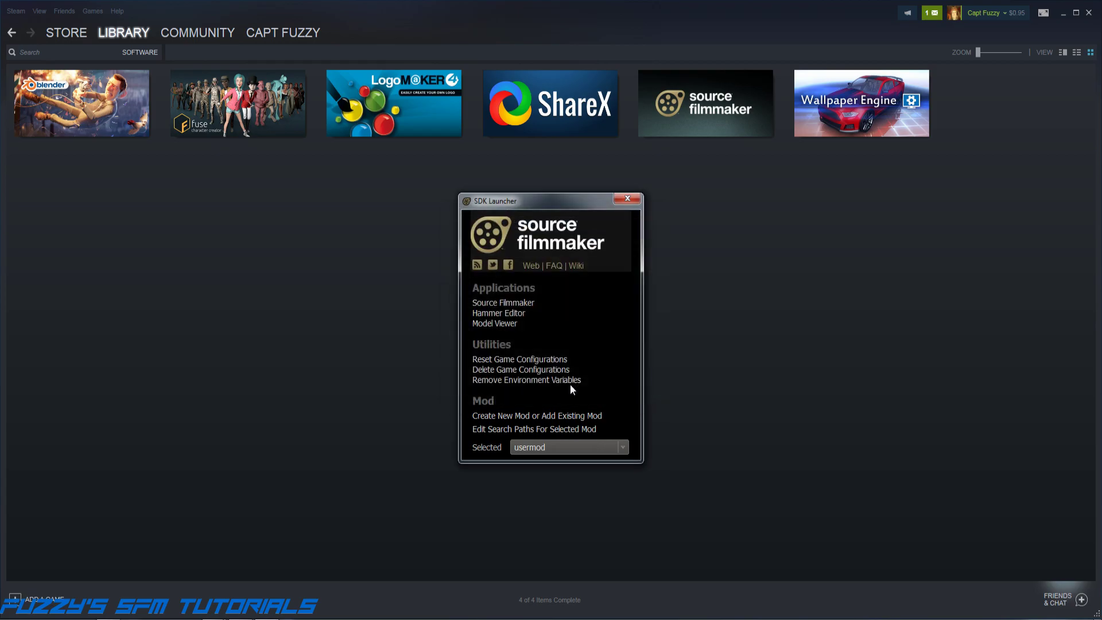
# - Close the SDK Launcher and Steam, then launch Source Filmmaker from its desktop shortcut
pyautogui.click(633, 199)
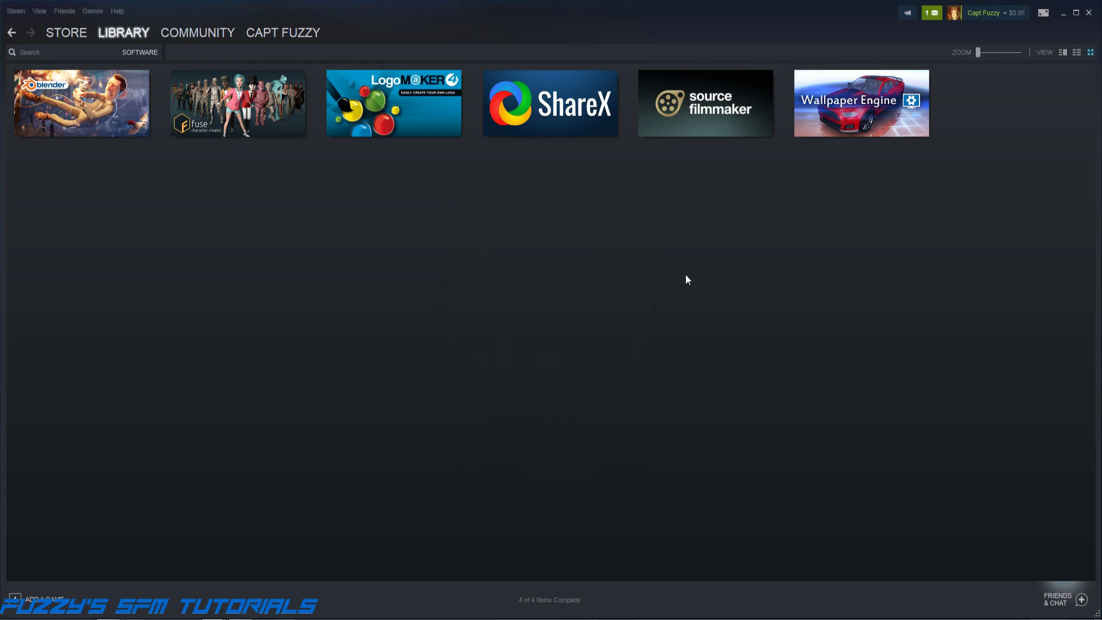
pyautogui.click(1089, 13)
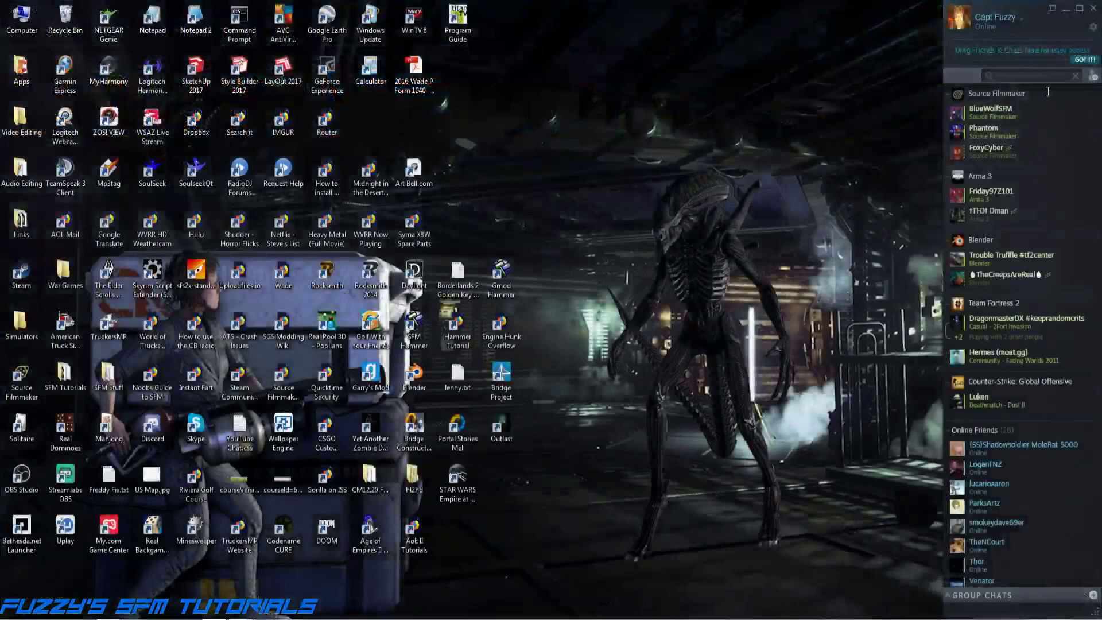
pyautogui.click(22, 389)
pyautogui.doubleClick(22, 389)
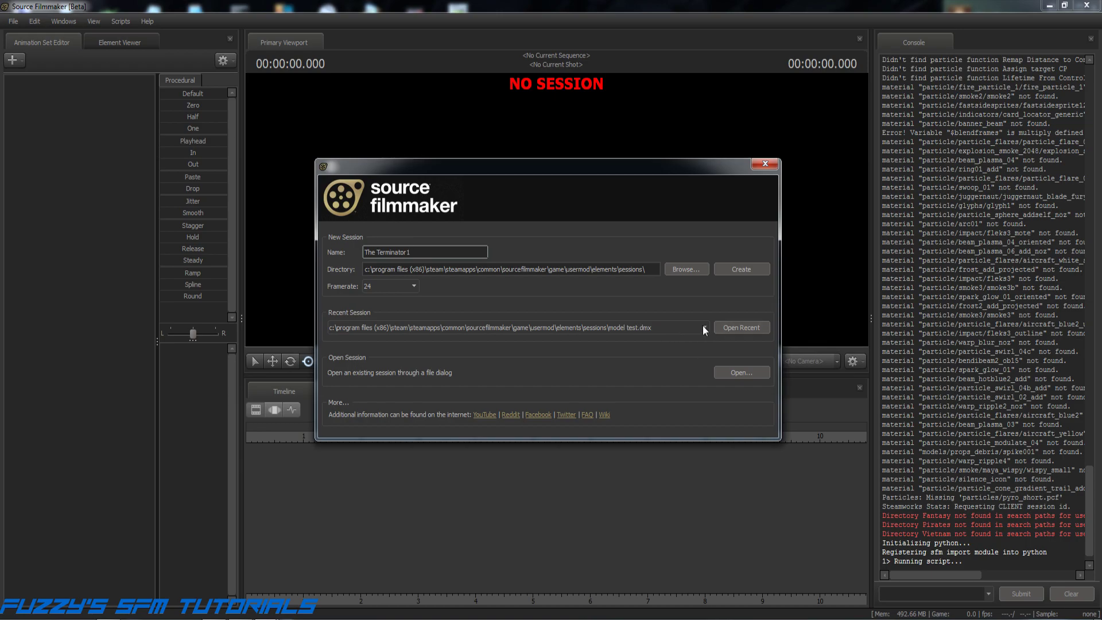
# - Reopen the recent model test.dmx session and empty the console with the clear command
pyautogui.click(736, 327)
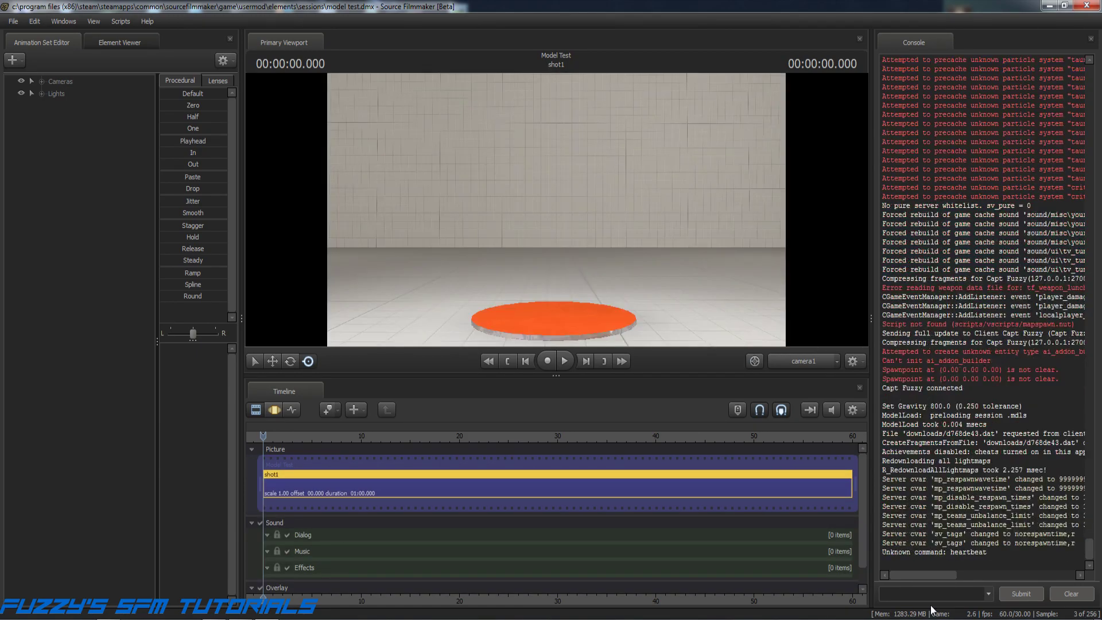
pyautogui.click(895, 597)
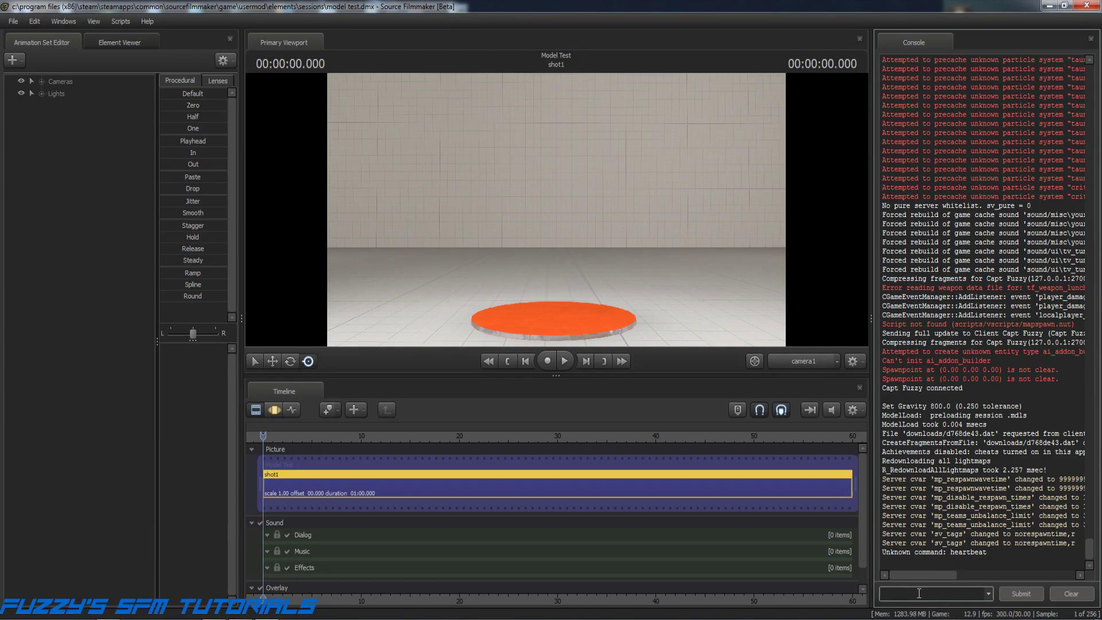
pyautogui.write('clear')
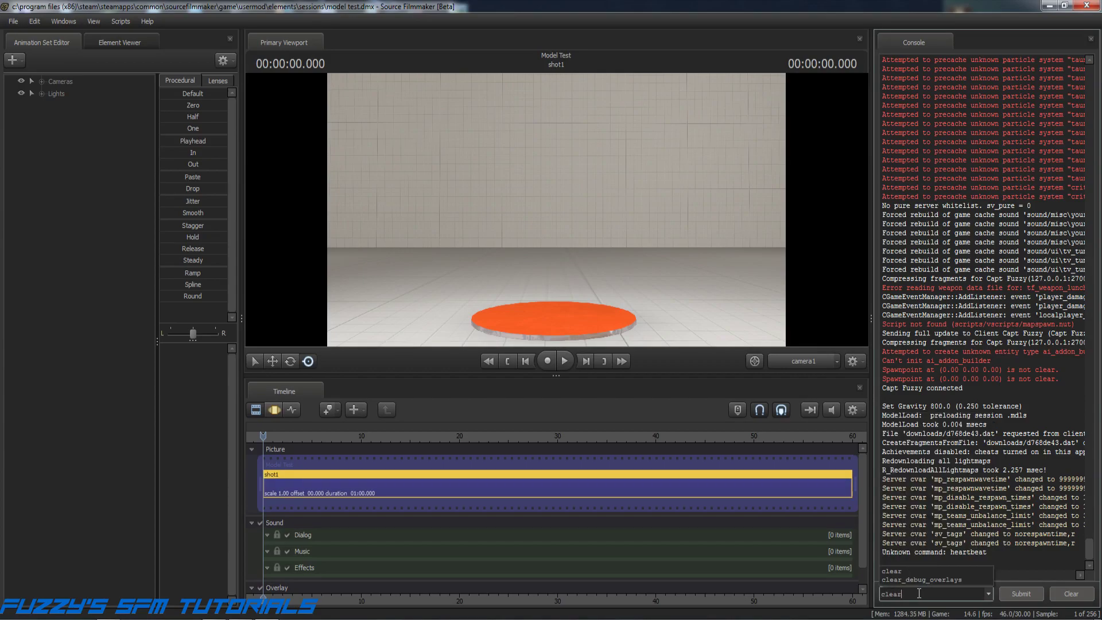
pyautogui.press('Return')
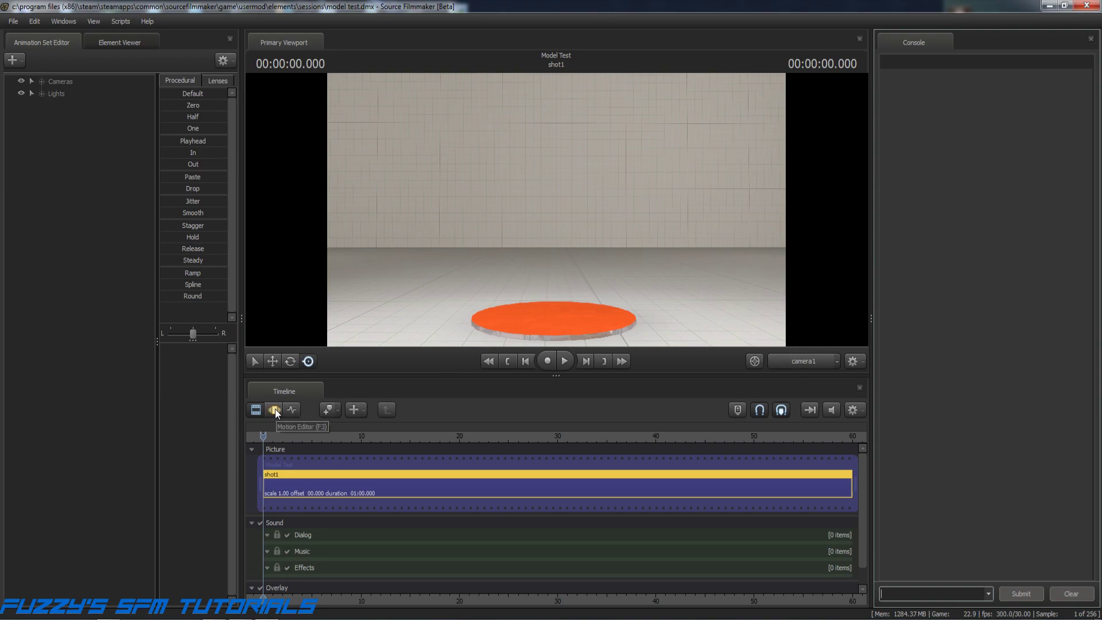
# - Create an animation set for a new model, filtering to monsters and selecting sotd monster.mdl
pyautogui.click(12, 61)
pyautogui.click(54, 95)
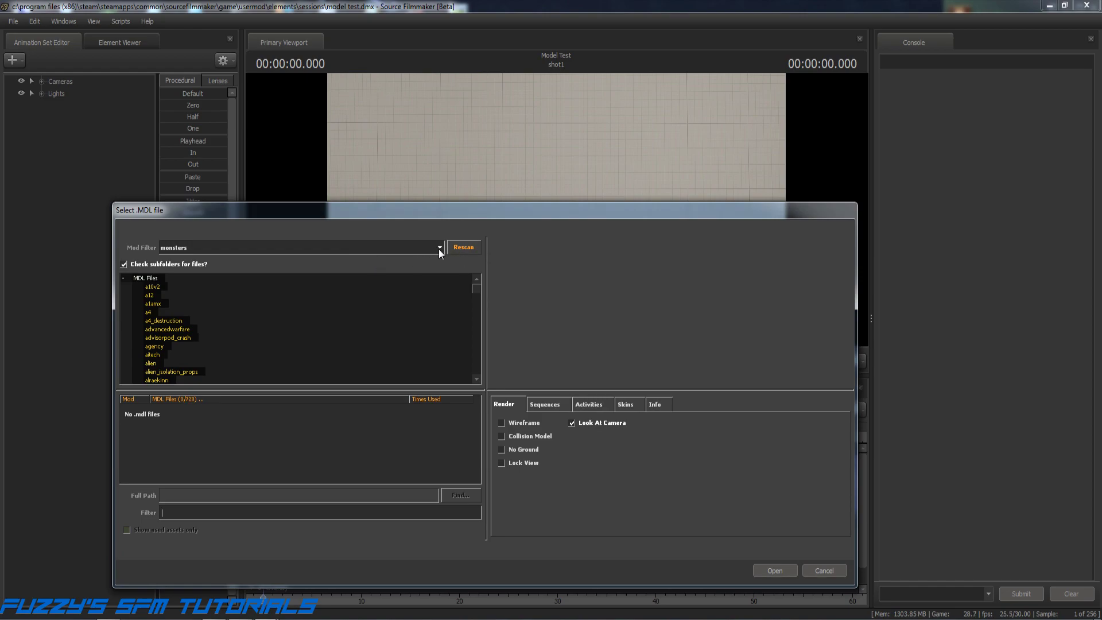
pyautogui.click(439, 247)
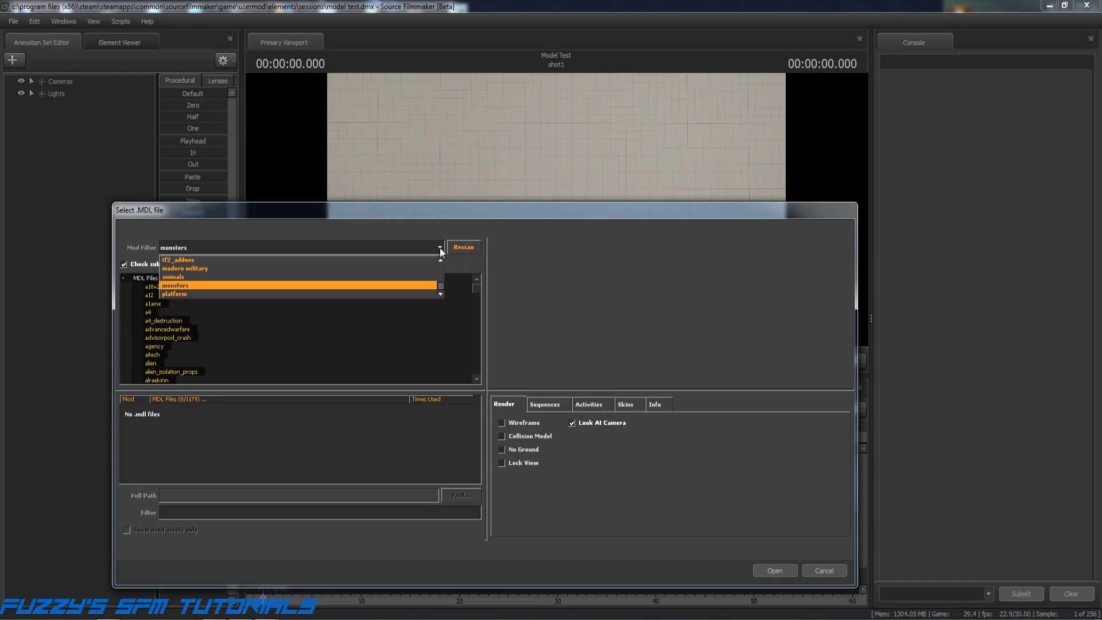
pyautogui.click(178, 285)
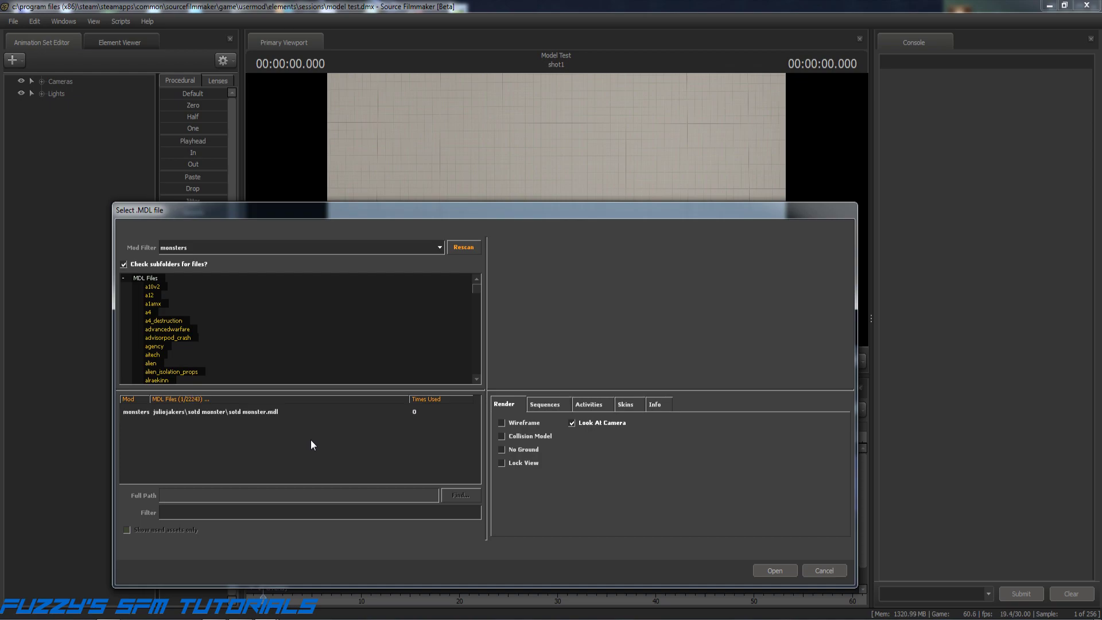
pyautogui.click(233, 411)
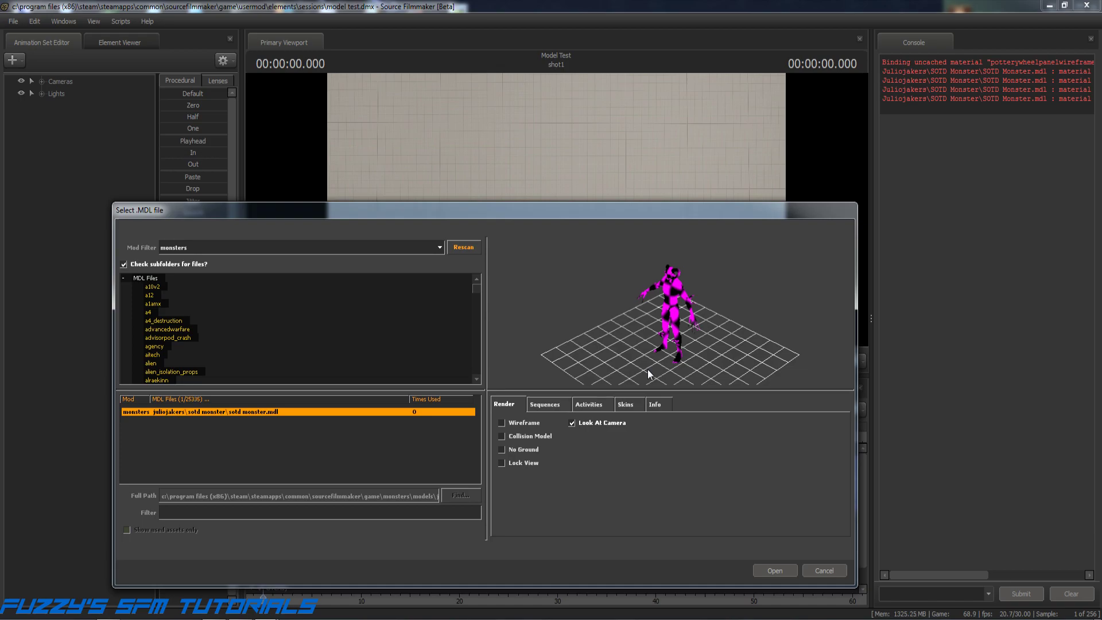
# - Add the SOTD Monster model and select its Body > rootTransform control
pyautogui.click(772, 570)
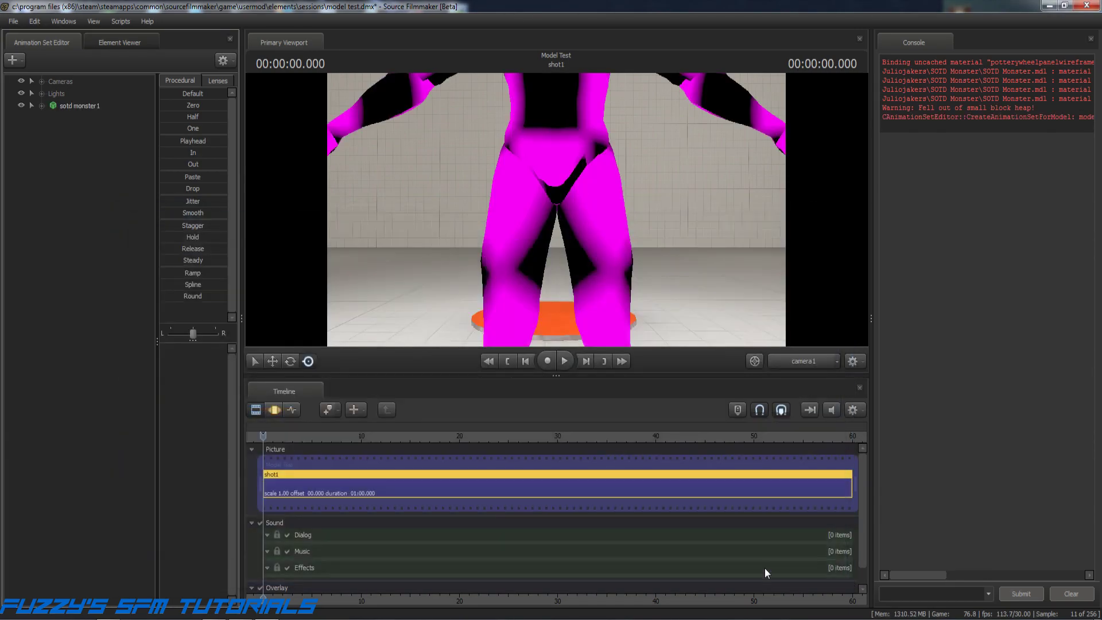
pyautogui.click(42, 106)
pyautogui.click(54, 115)
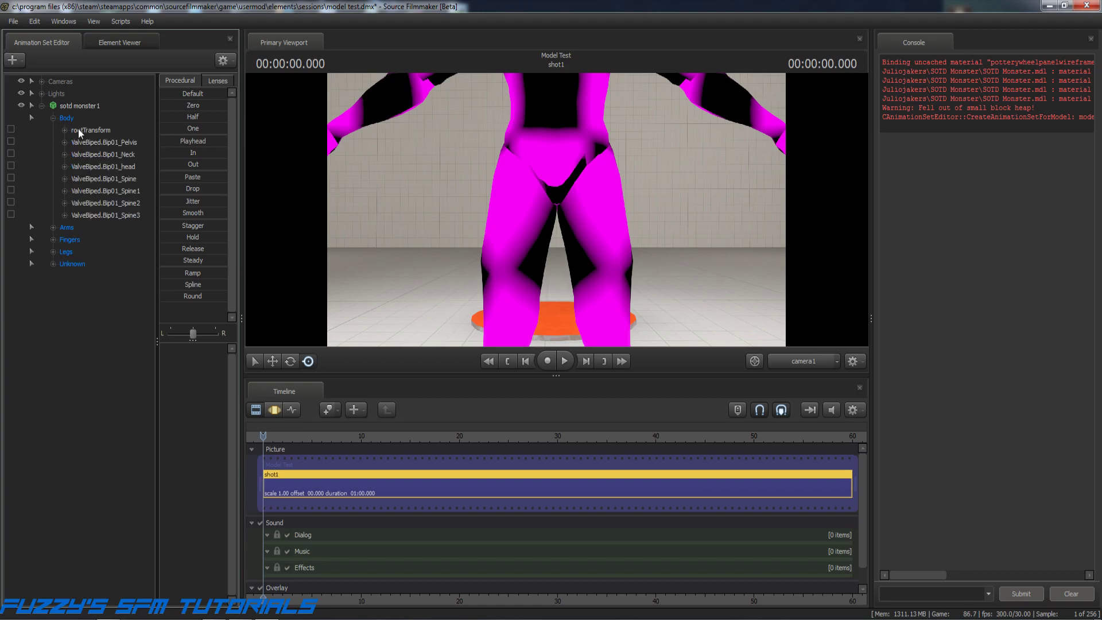
pyautogui.click(89, 131)
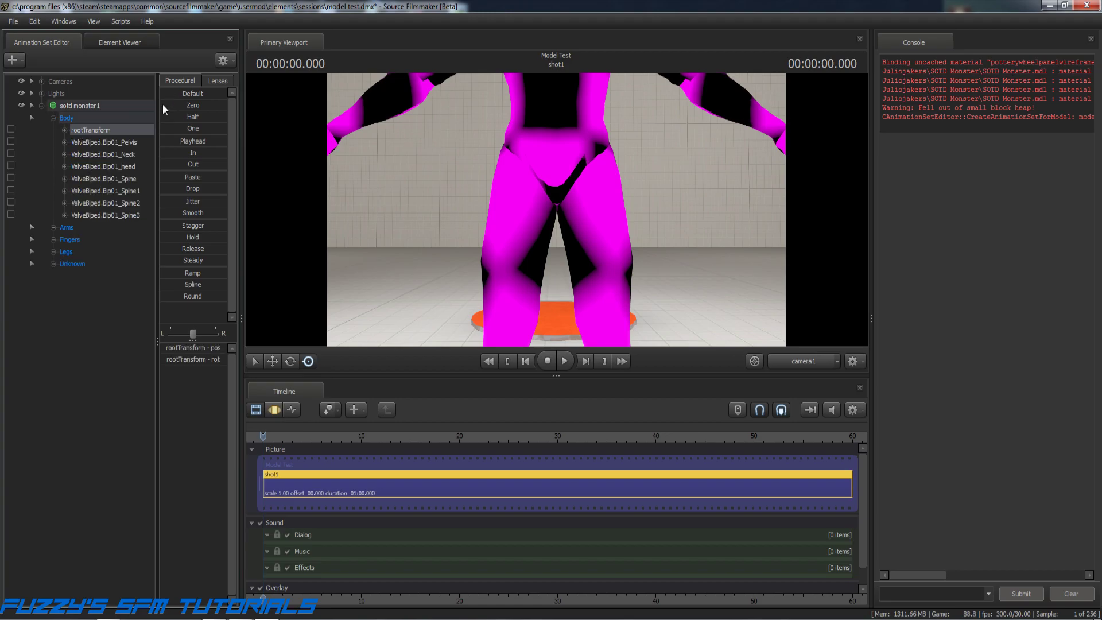
pyautogui.click(272, 412)
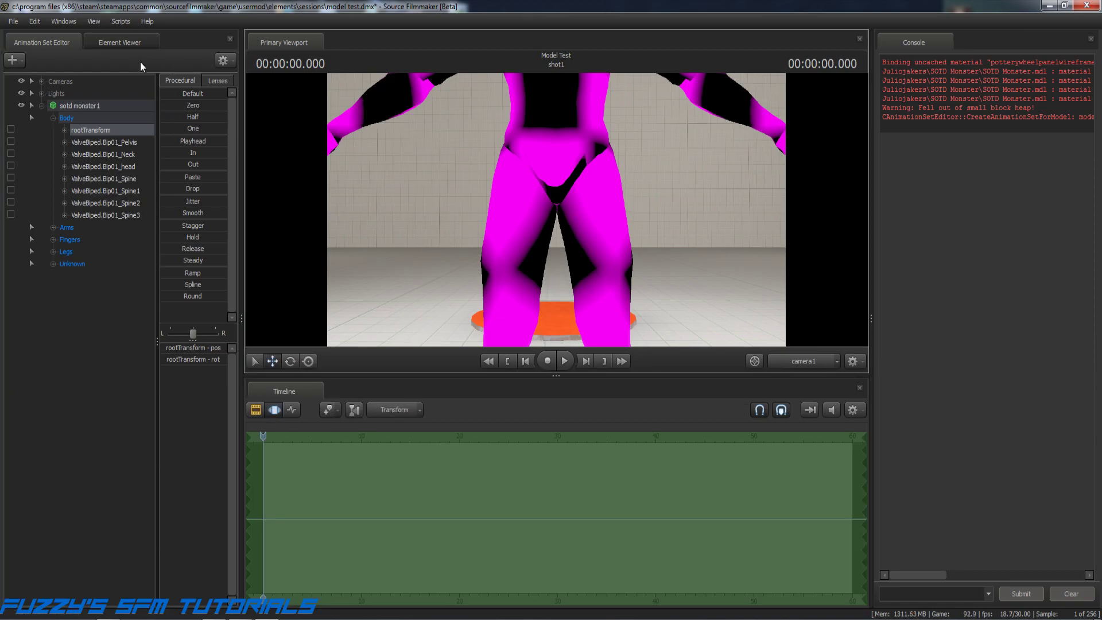
# - Reset rootTransform to its default and rotate it 90 so the monster faces the camera
pyautogui.click(166, 93)
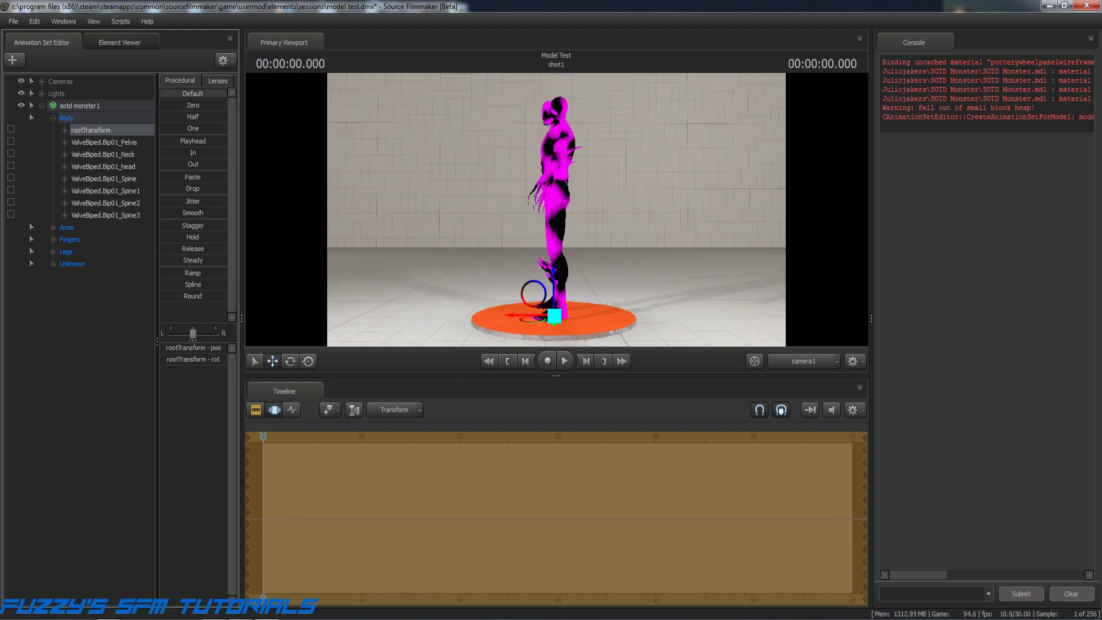
pyautogui.click(222, 357)
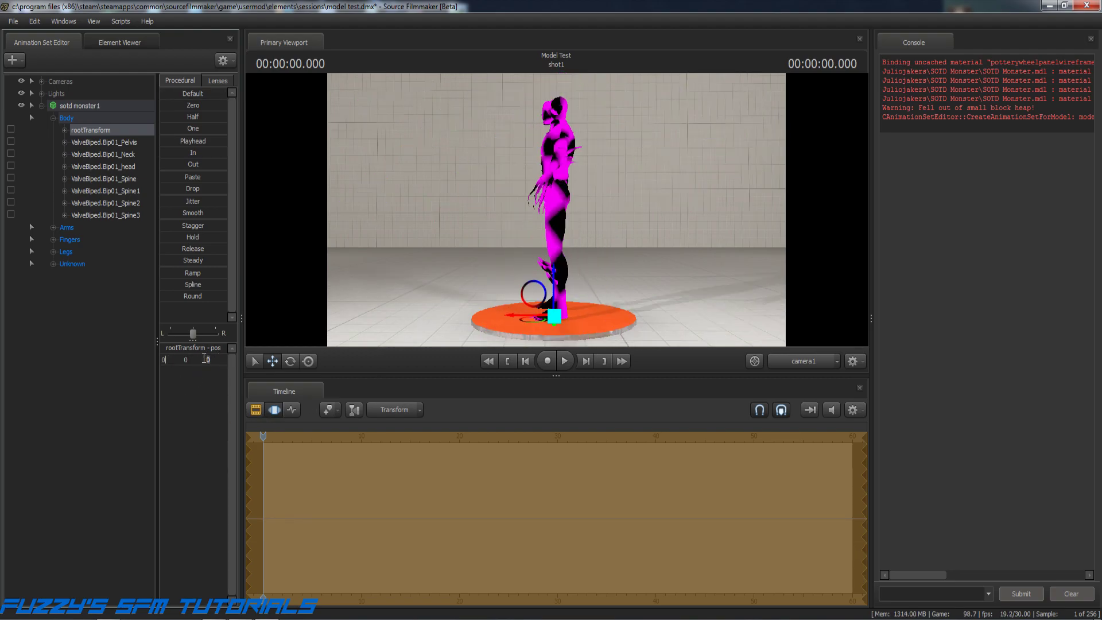
pyautogui.write('90')
pyautogui.press('Return')
pyautogui.click(77, 364)
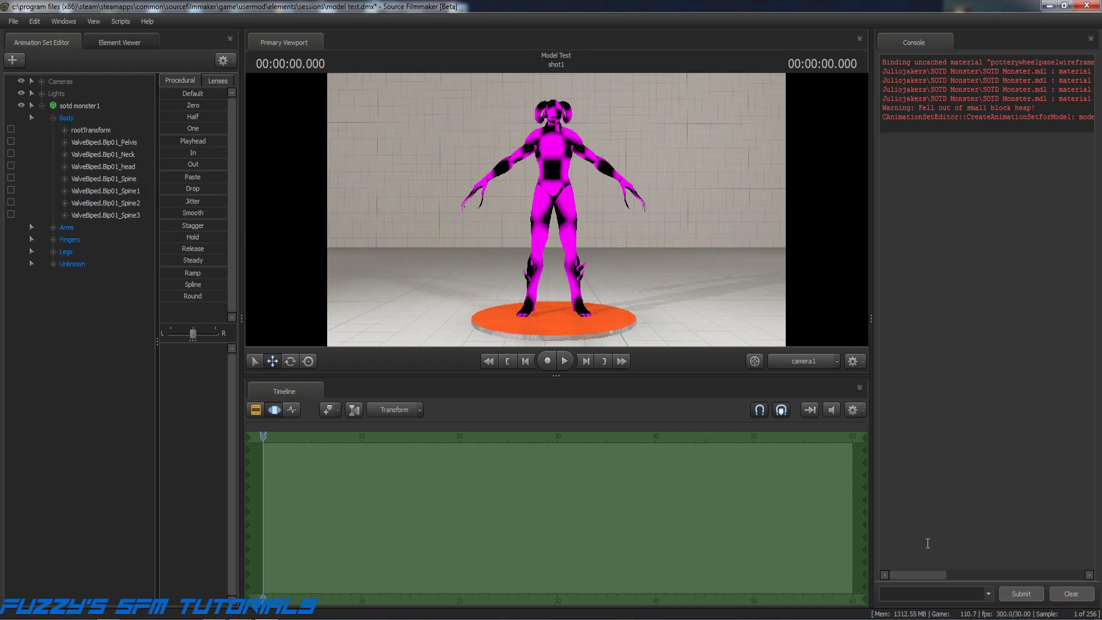
# - Scroll the Console to read the missing-material errors
pyautogui.moveTo(922, 572); pyautogui.dragTo(887, 576)
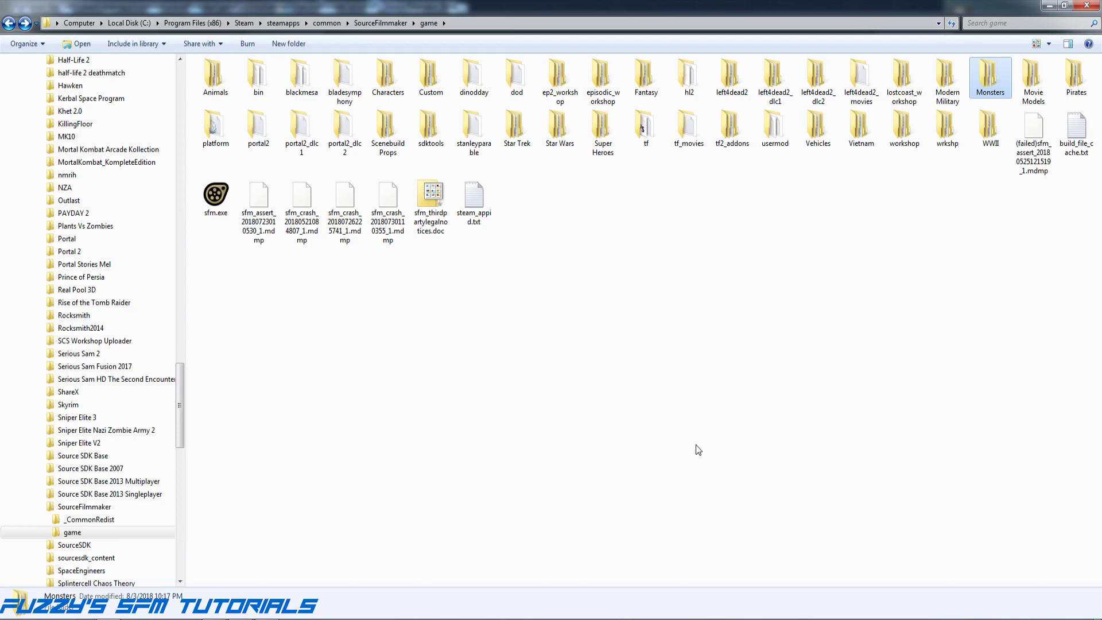
# - Browse Monsters\material\models\Juliojakers into the SOTD Monster texture folder
pyautogui.doubleClick(991, 79)
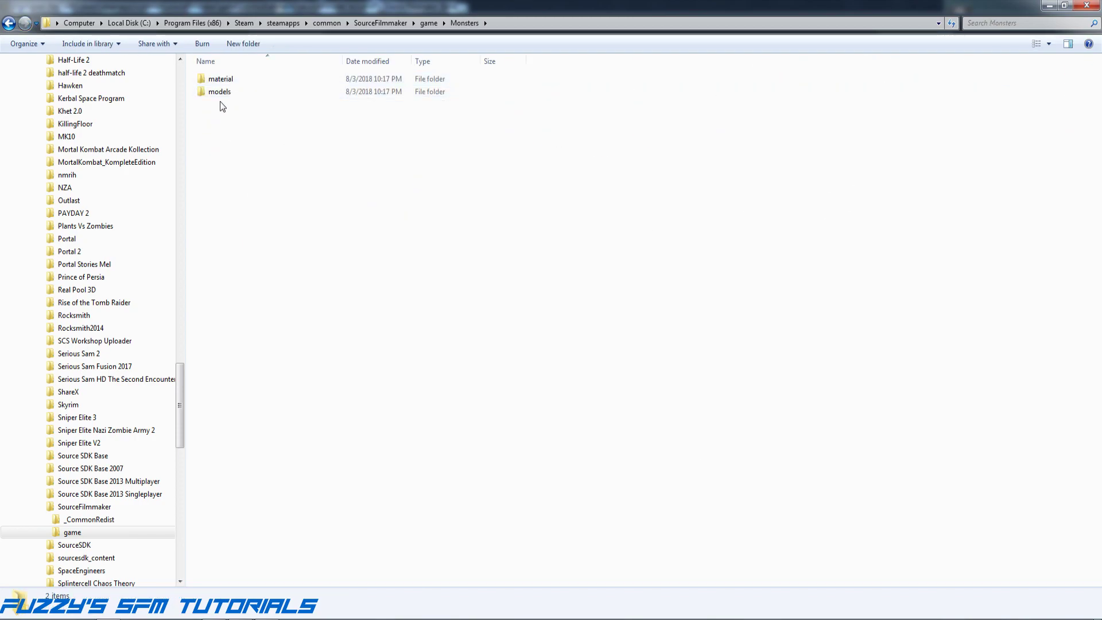
pyautogui.click(222, 83)
pyautogui.doubleClick(222, 83)
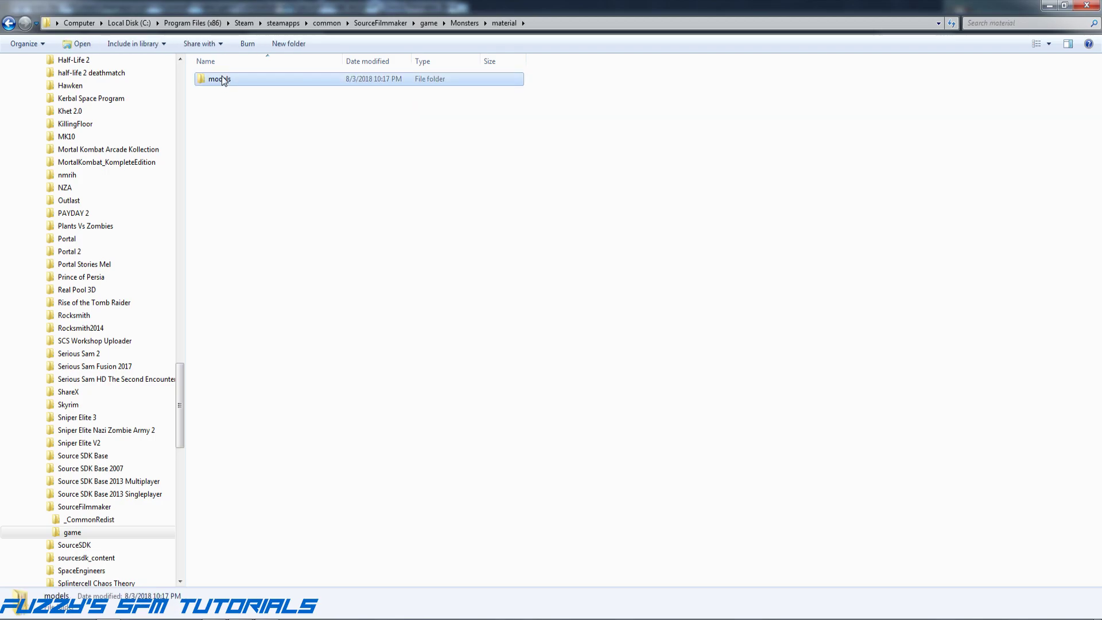
pyautogui.doubleClick(223, 80)
pyautogui.click(224, 80)
pyautogui.doubleClick(224, 80)
pyautogui.doubleClick(224, 80)
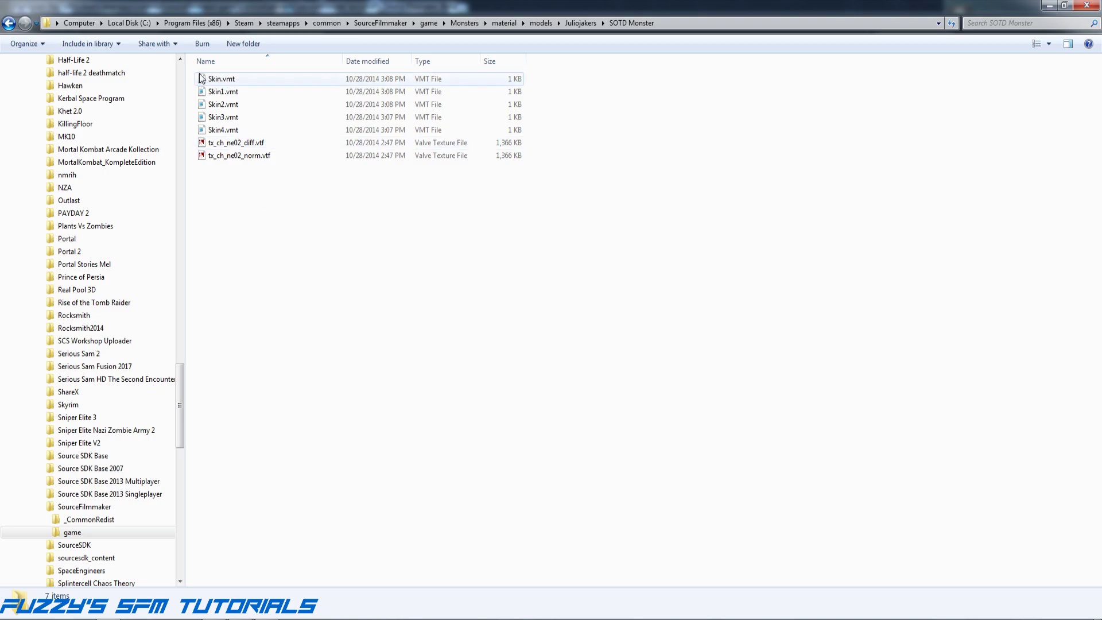
# - Navigate back up from the texture folder to the game folder
pyautogui.click(8, 25)
pyautogui.click(8, 25)
pyautogui.click(9, 26)
pyautogui.click(9, 25)
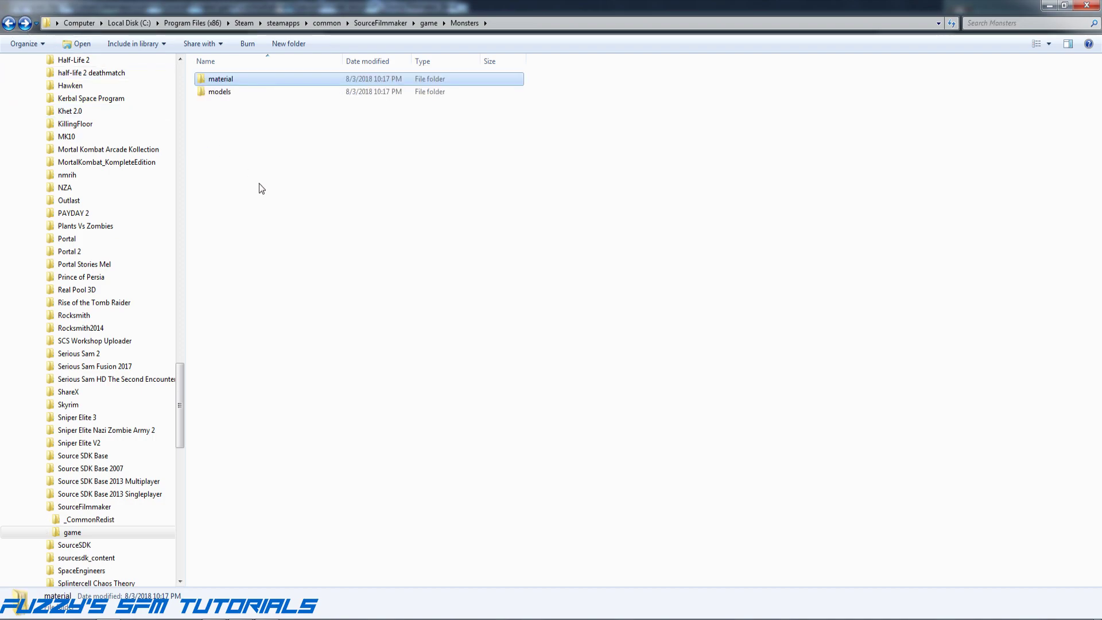
pyautogui.moveTo(180, 408); pyautogui.dragTo(178, 437)
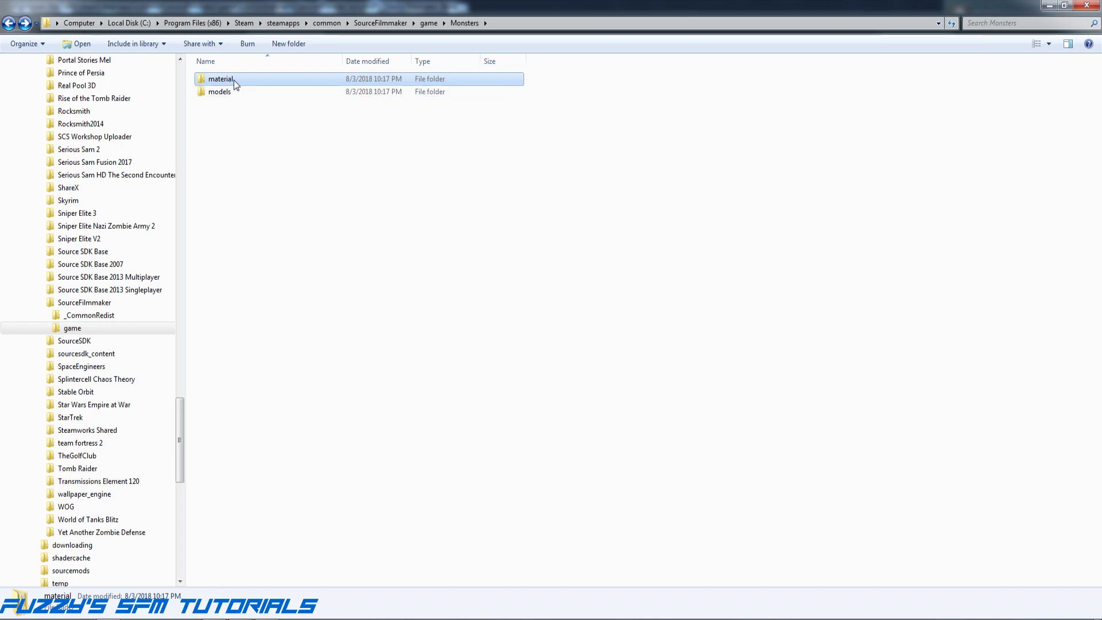
pyautogui.click(9, 23)
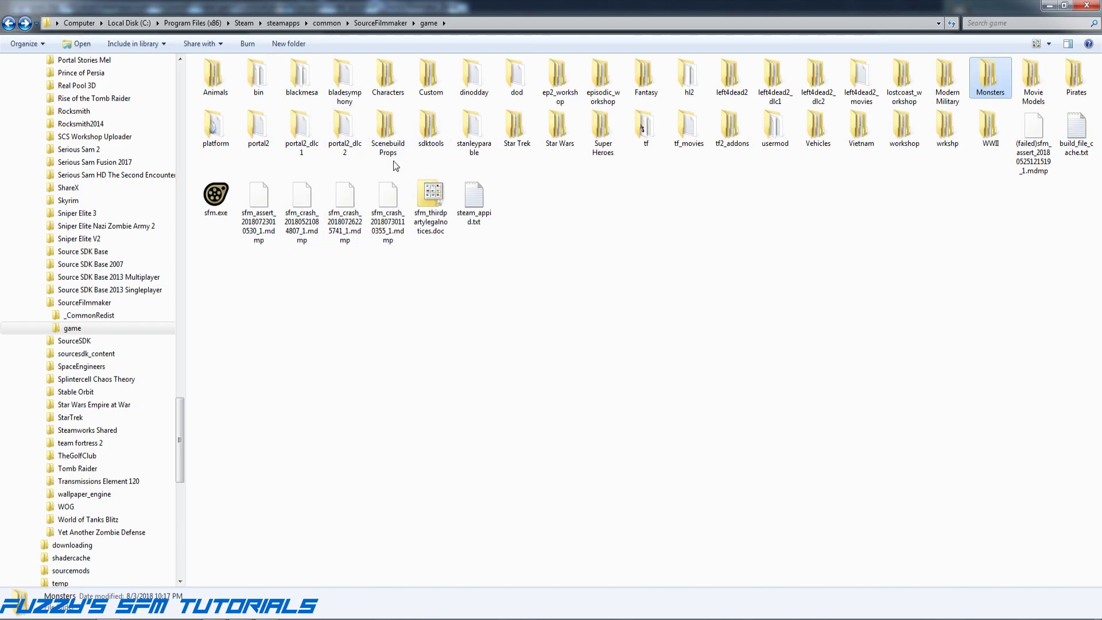
# - Compare the portal2, Animals and dod folder layouts, then reopen Monsters
pyautogui.doubleClick(259, 129)
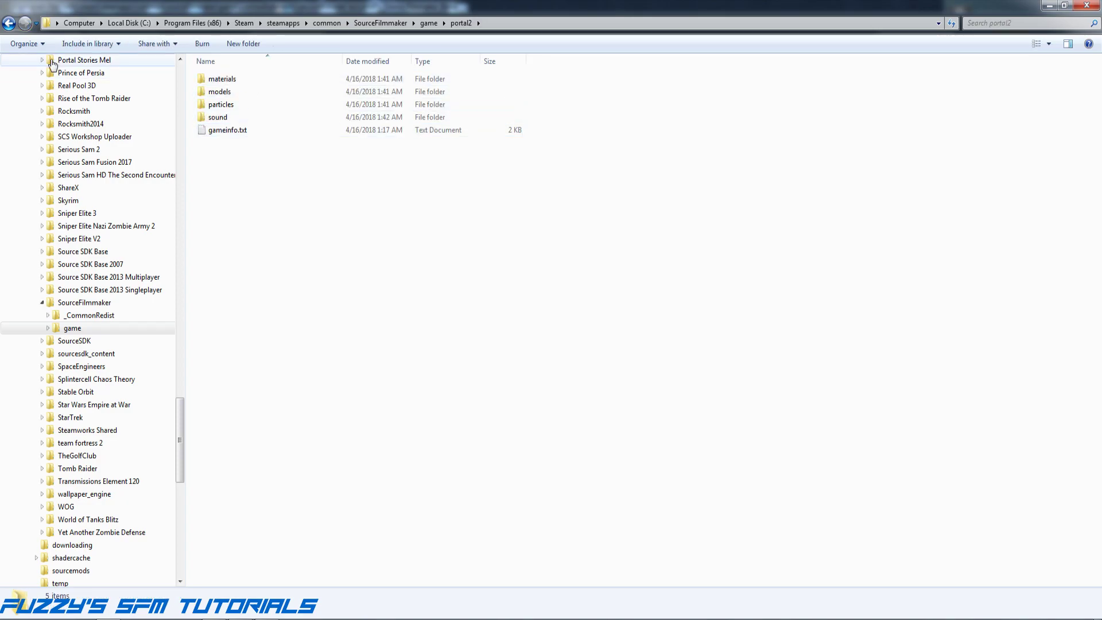
pyautogui.click(7, 24)
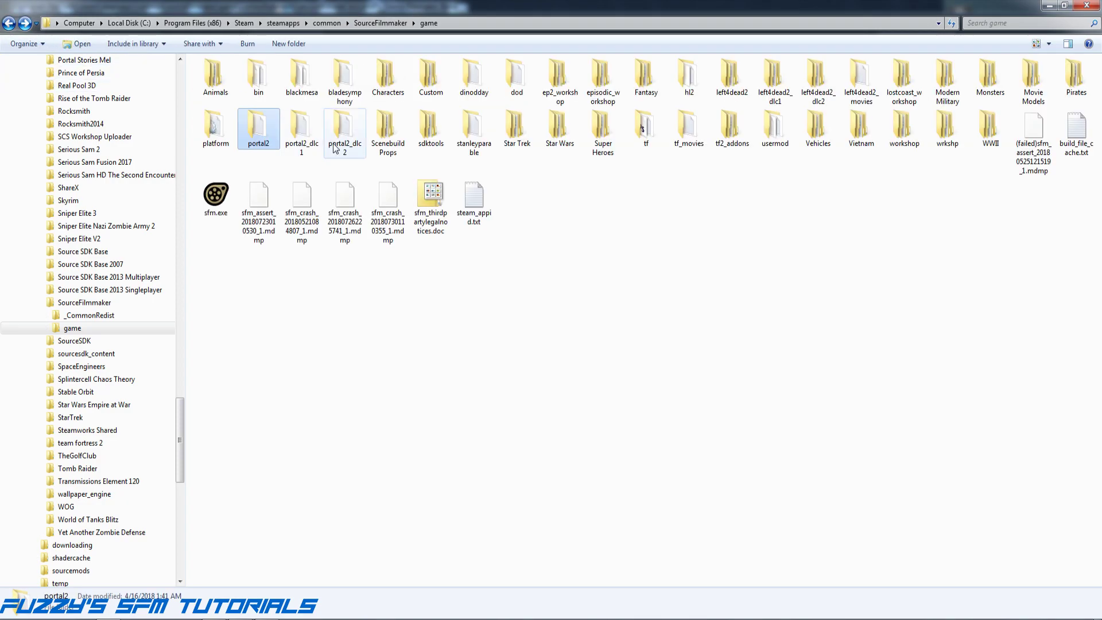
pyautogui.doubleClick(203, 84)
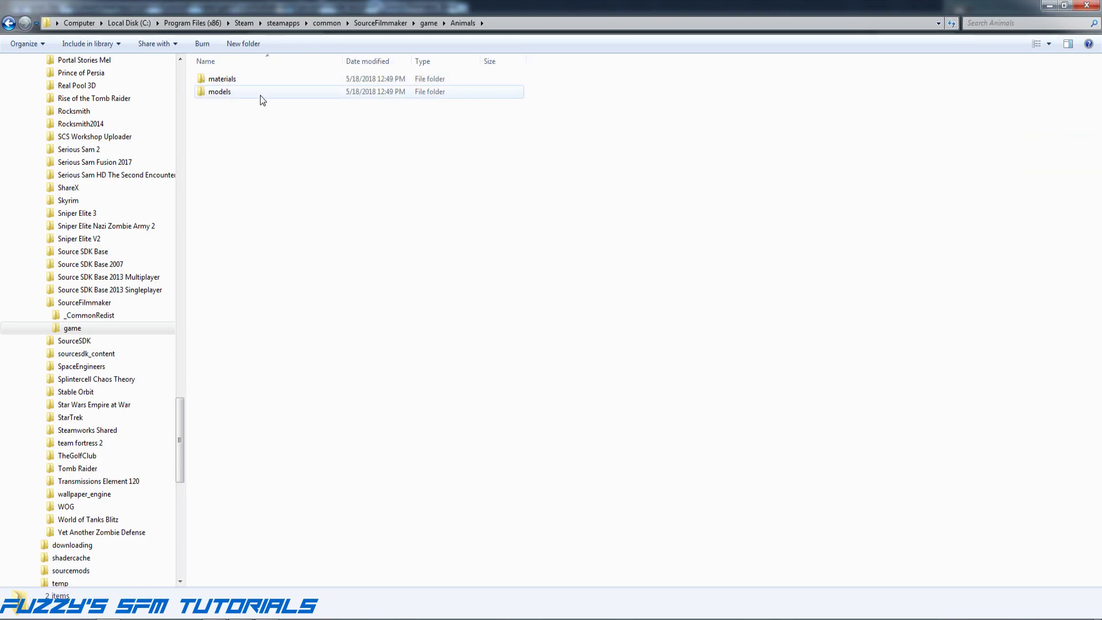
pyautogui.click(18, 26)
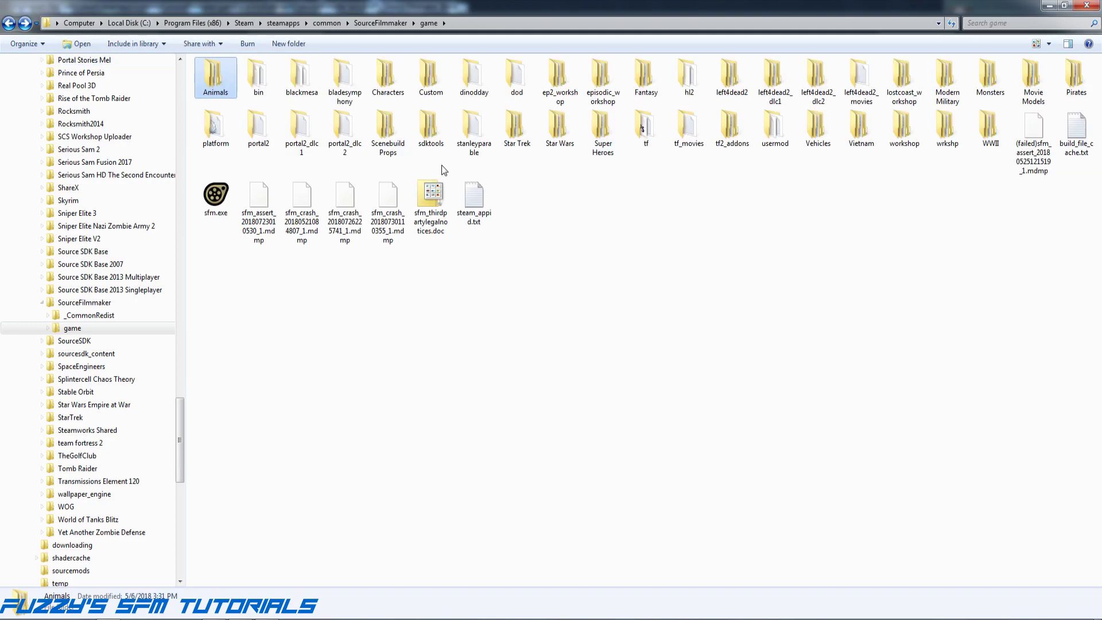
pyautogui.doubleClick(515, 85)
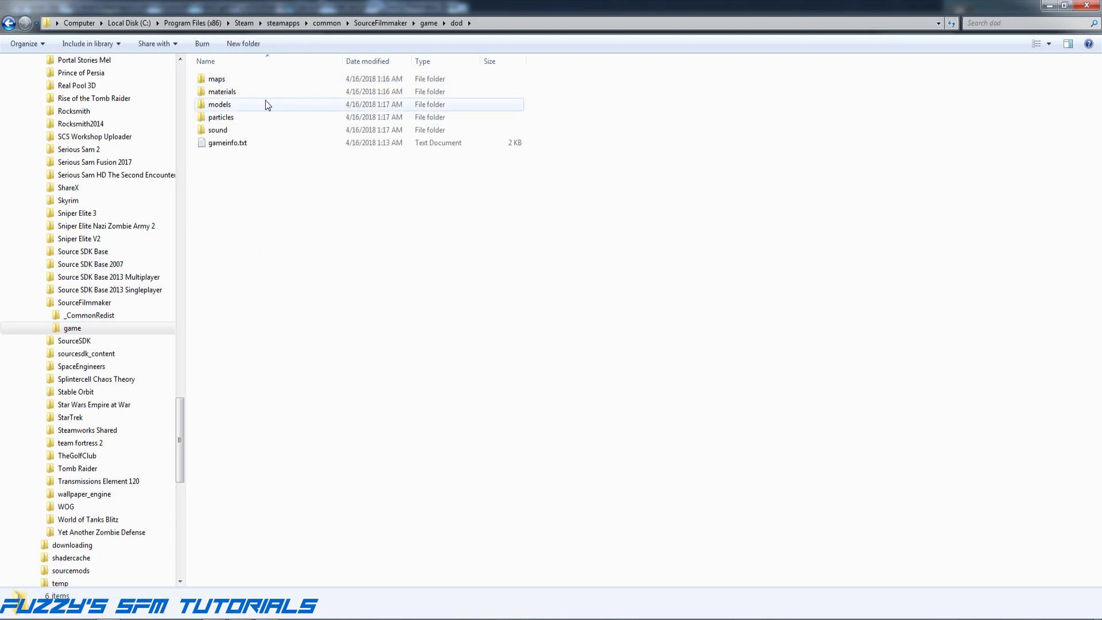
pyautogui.click(8, 25)
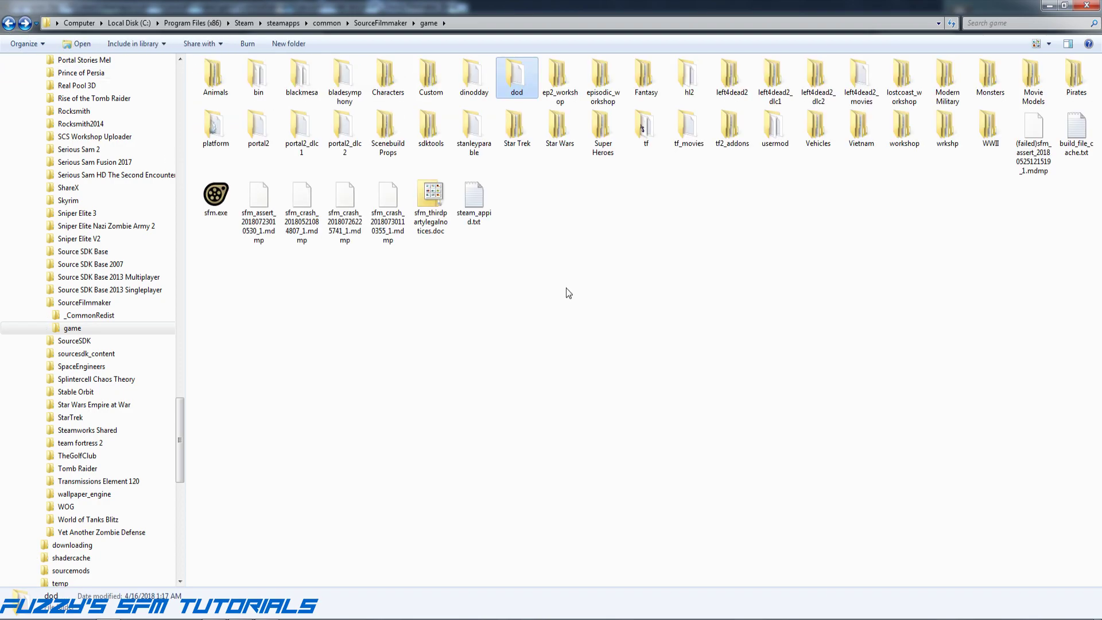
pyautogui.doubleClick(996, 85)
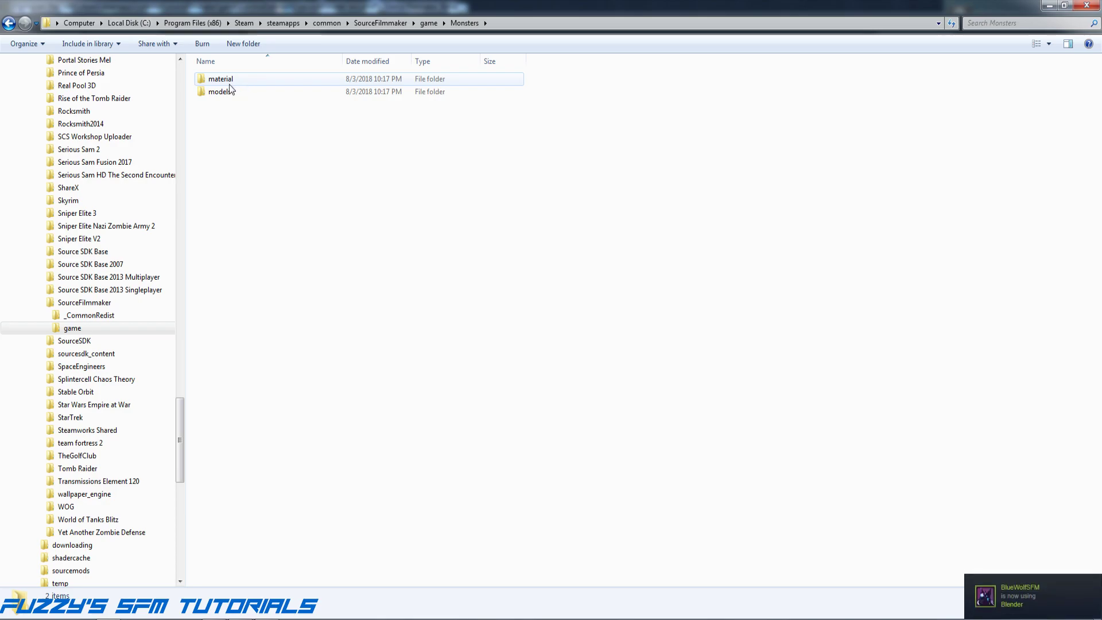
# - Rename the Monsters 'material' folder to 'materials'
pyautogui.rightClick(225, 82)
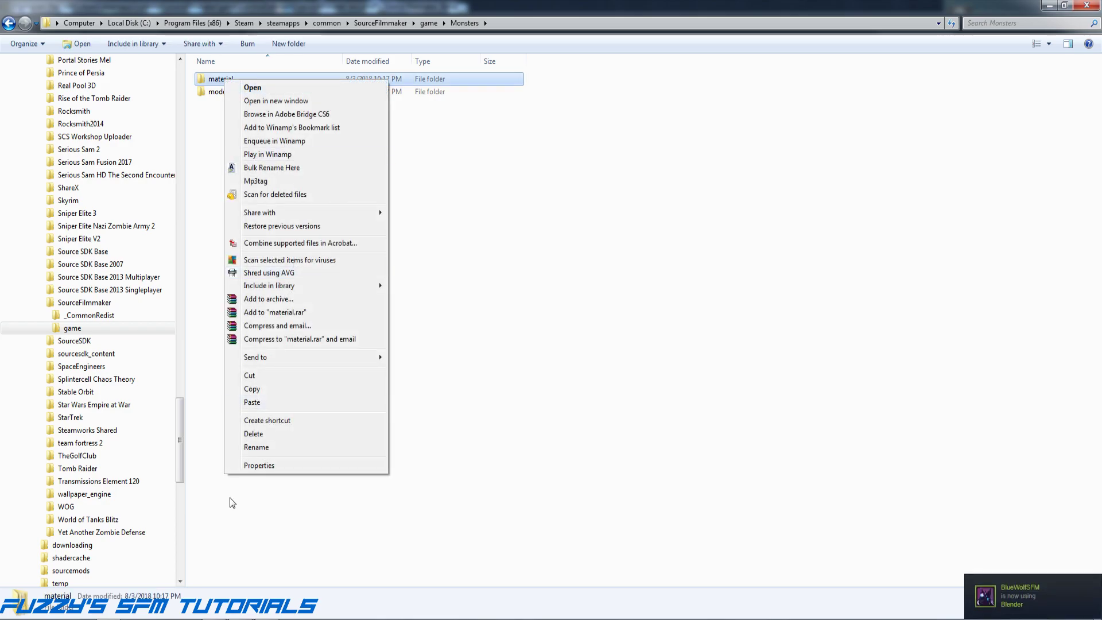
pyautogui.click(256, 447)
pyautogui.click(240, 79)
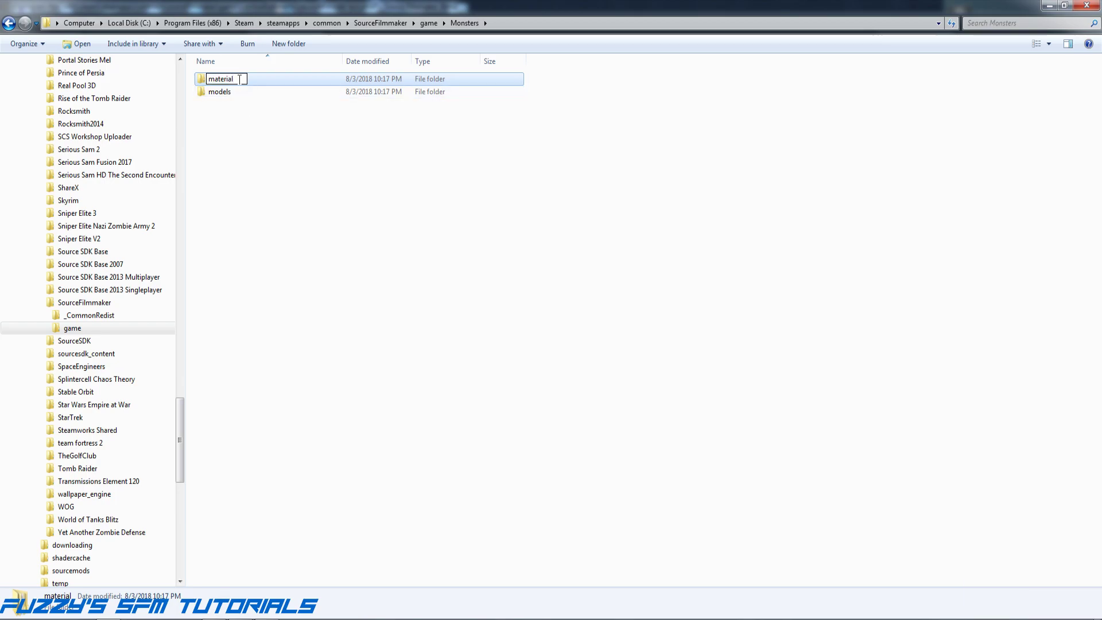
pyautogui.write('s')
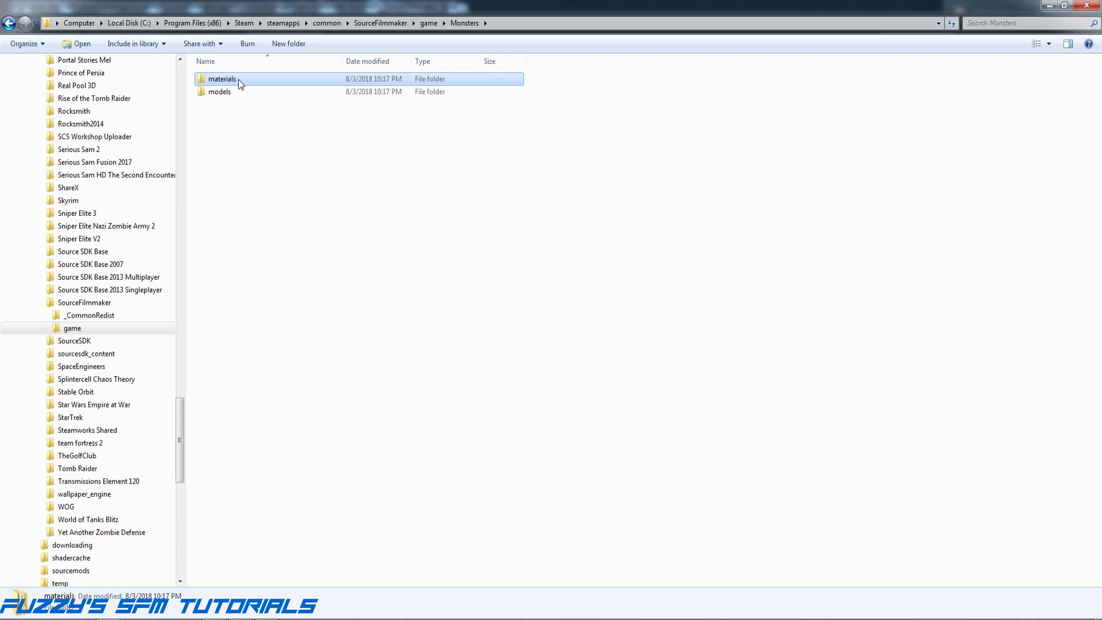
pyautogui.click(394, 170)
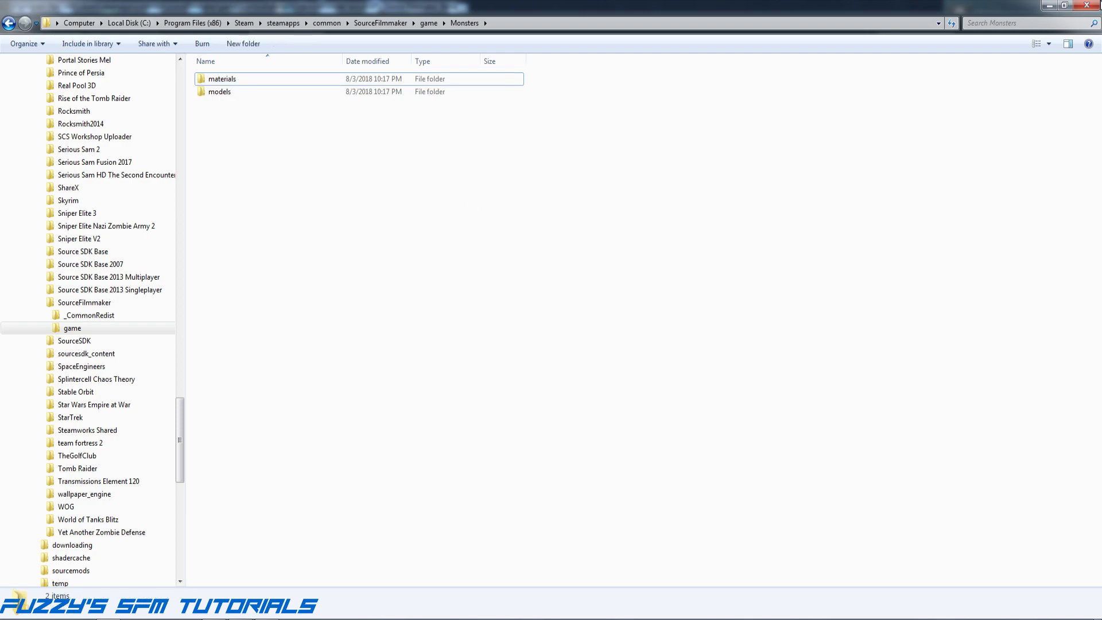
# - Run mat_reloadallmaterials from the Source Filmmaker console
pyautogui.click(1056, 6)
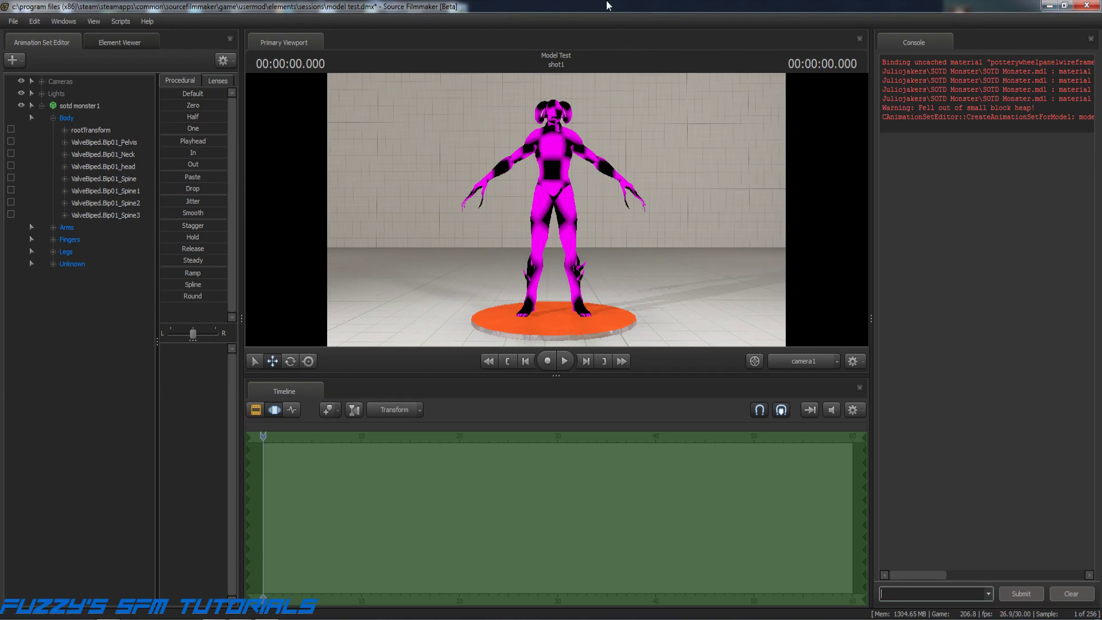
pyautogui.click(902, 595)
pyautogui.write('mat')
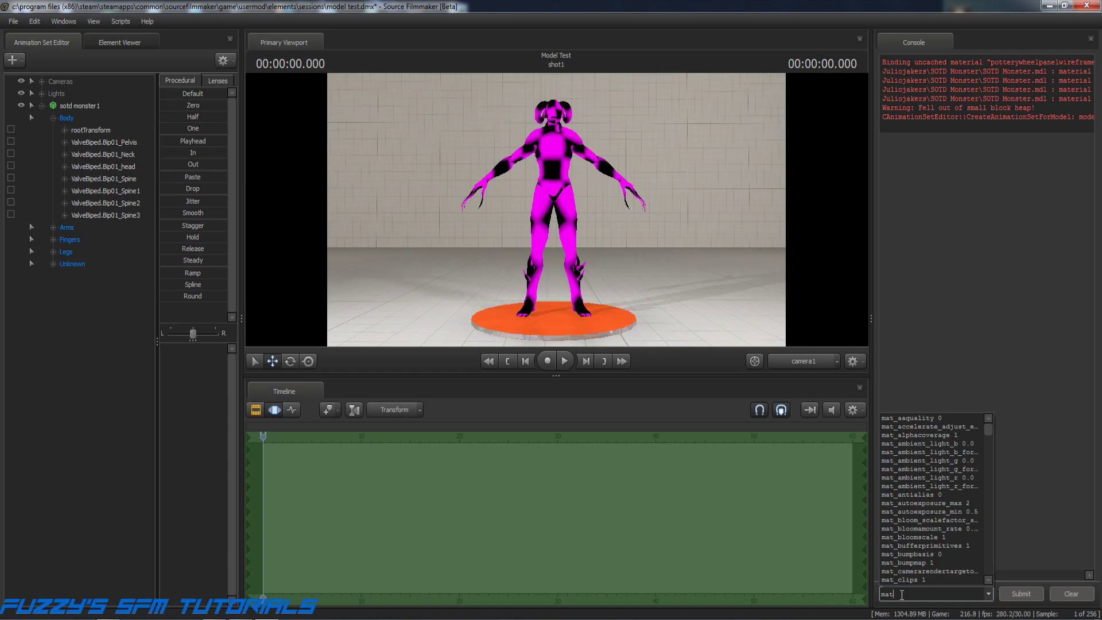
pyautogui.write('_r')
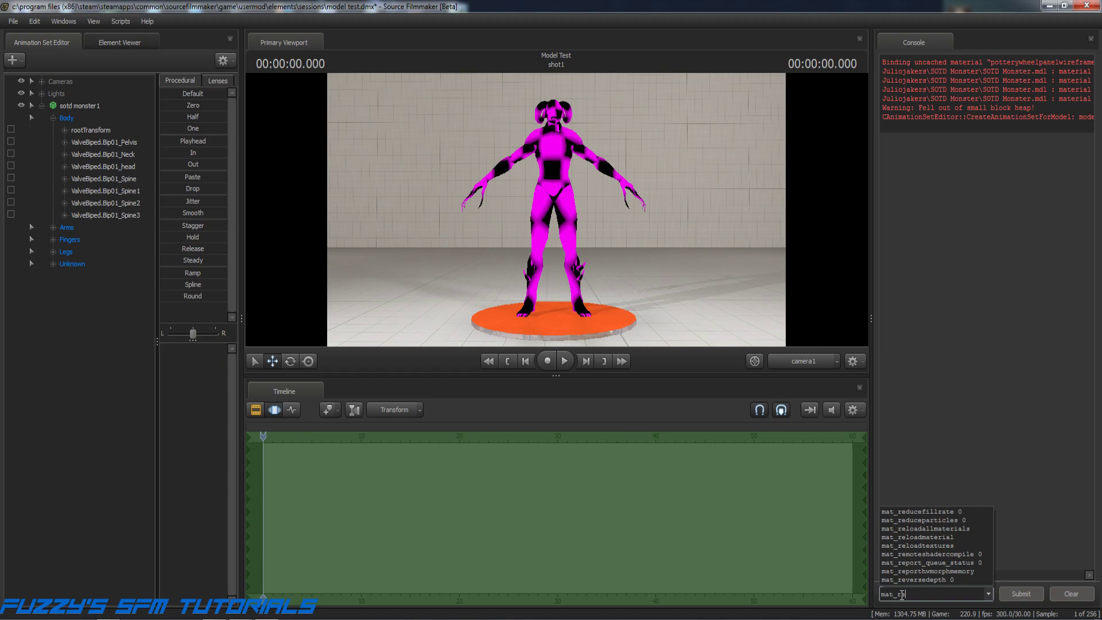
pyautogui.write('eloadallmaterials')
pyautogui.click(932, 529)
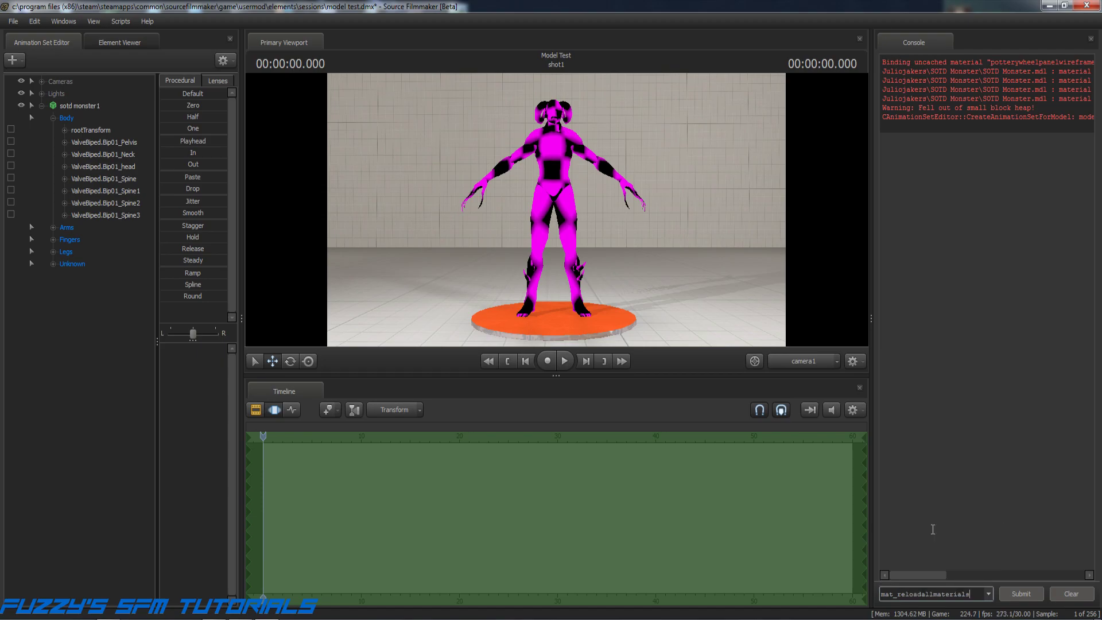
pyautogui.press('Return')
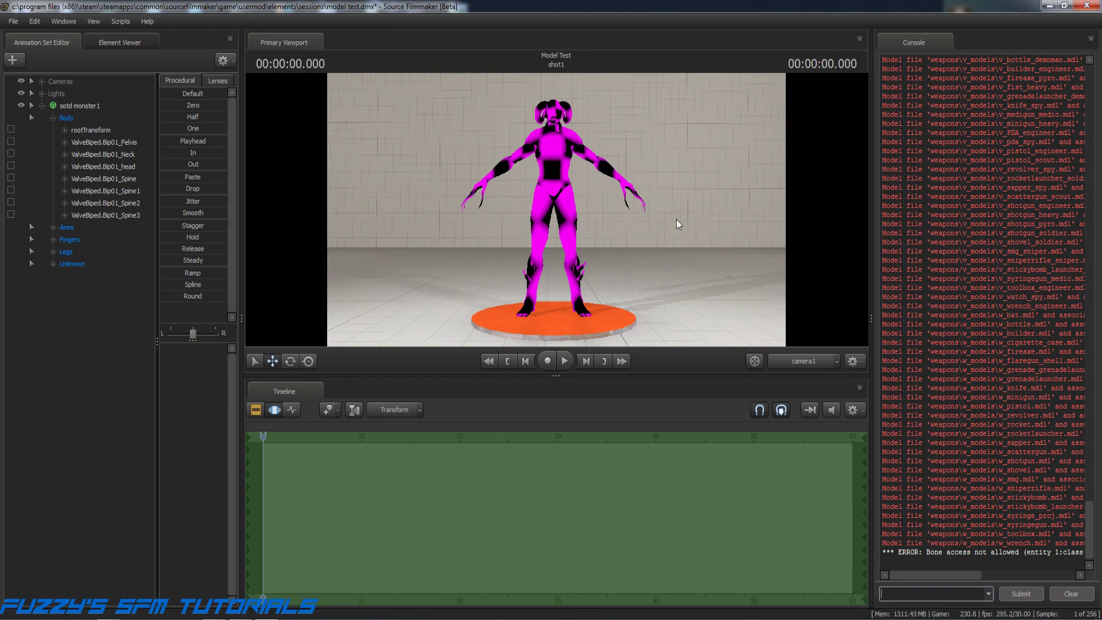
# - Delete the old monster animation set and recreate it from sotd monster.mdl
pyautogui.click(61, 105)
pyautogui.rightClick(63, 105)
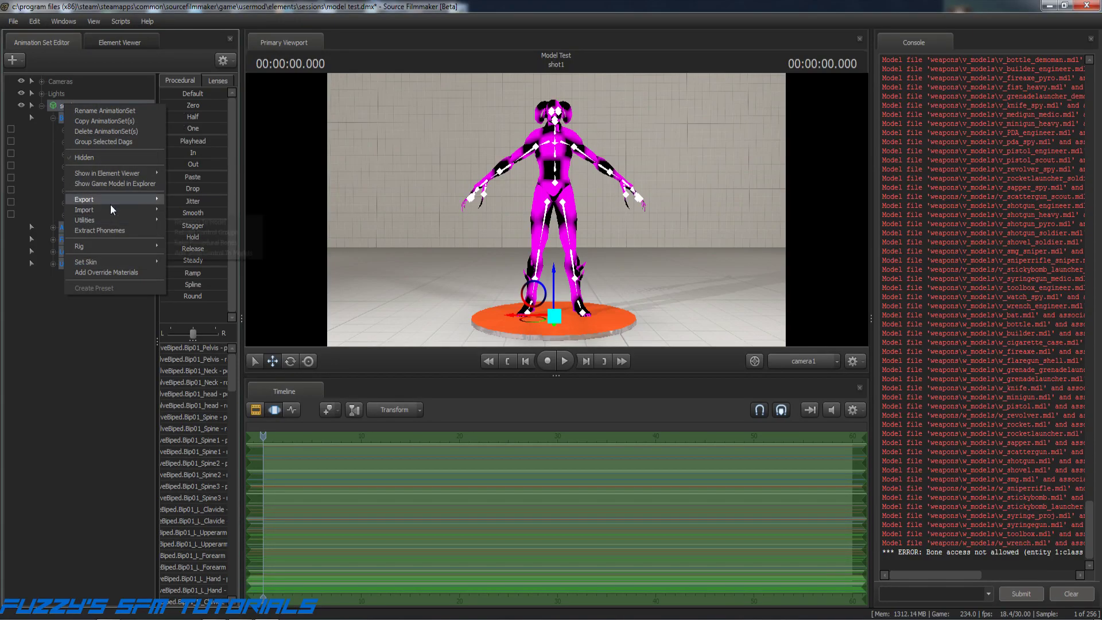
pyautogui.click(100, 131)
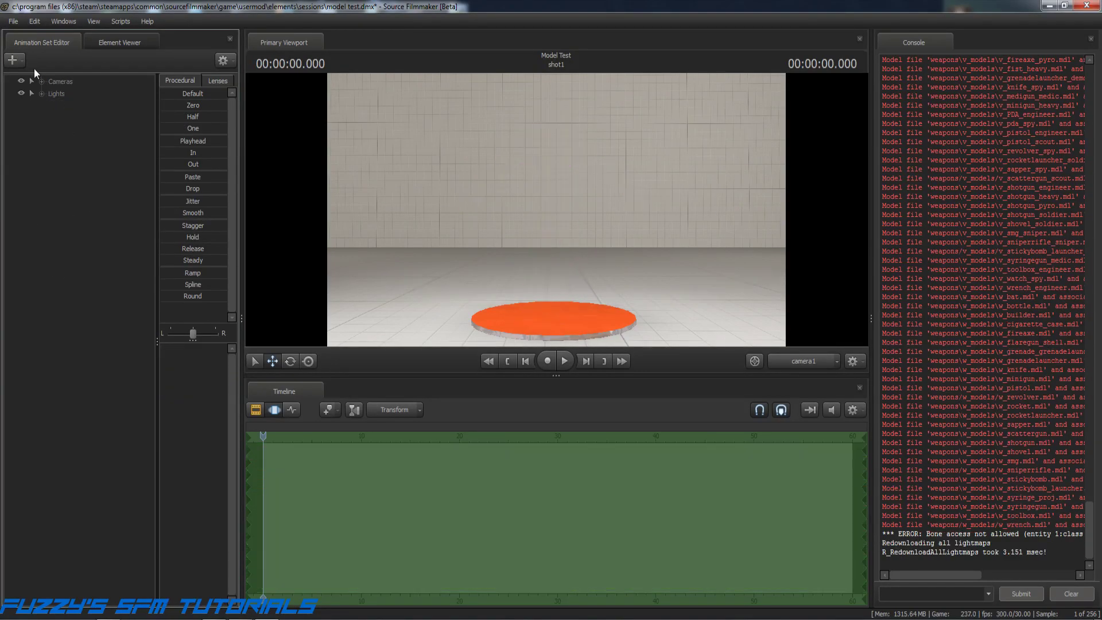
pyautogui.click(13, 60)
pyautogui.click(68, 97)
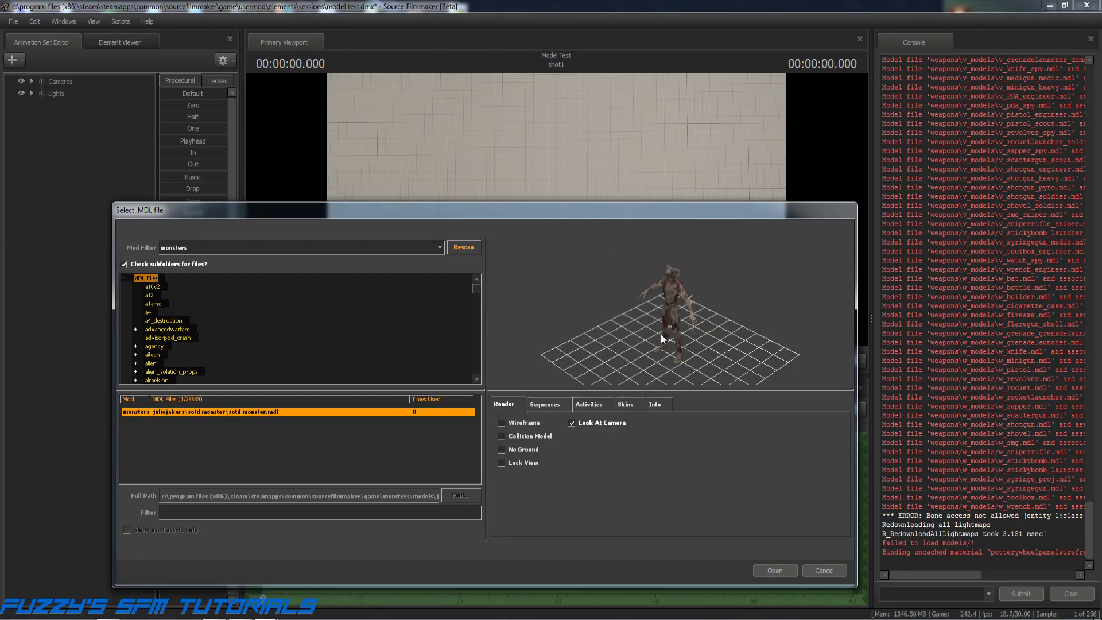
pyautogui.click(775, 571)
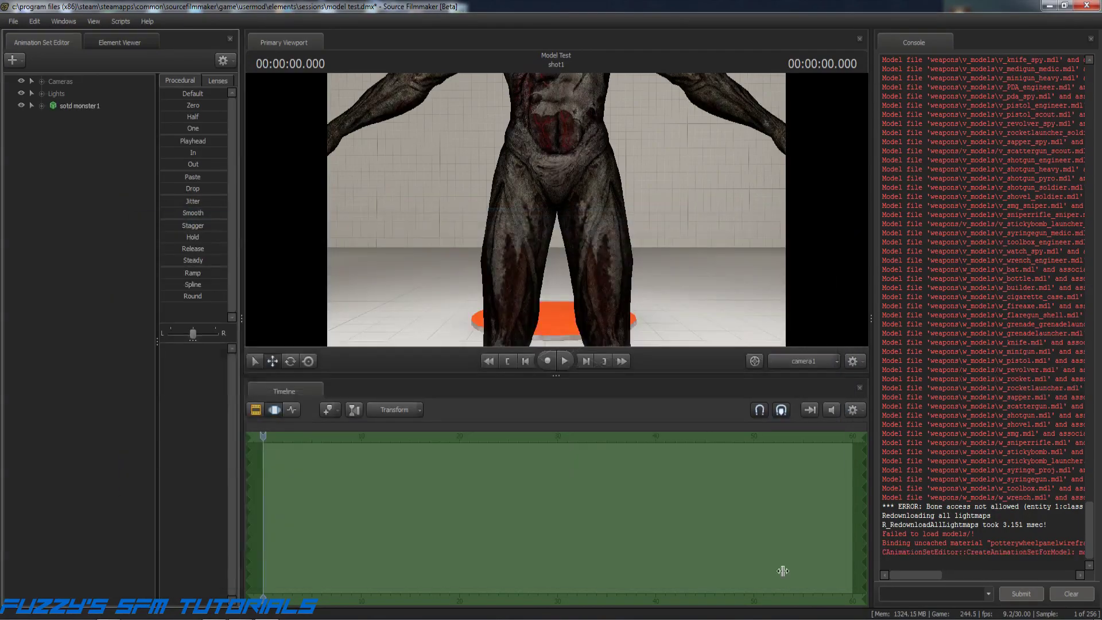
# - Reset the new monster's rootTransform to default and set its rotation to 90
pyautogui.click(44, 105)
pyautogui.click(53, 118)
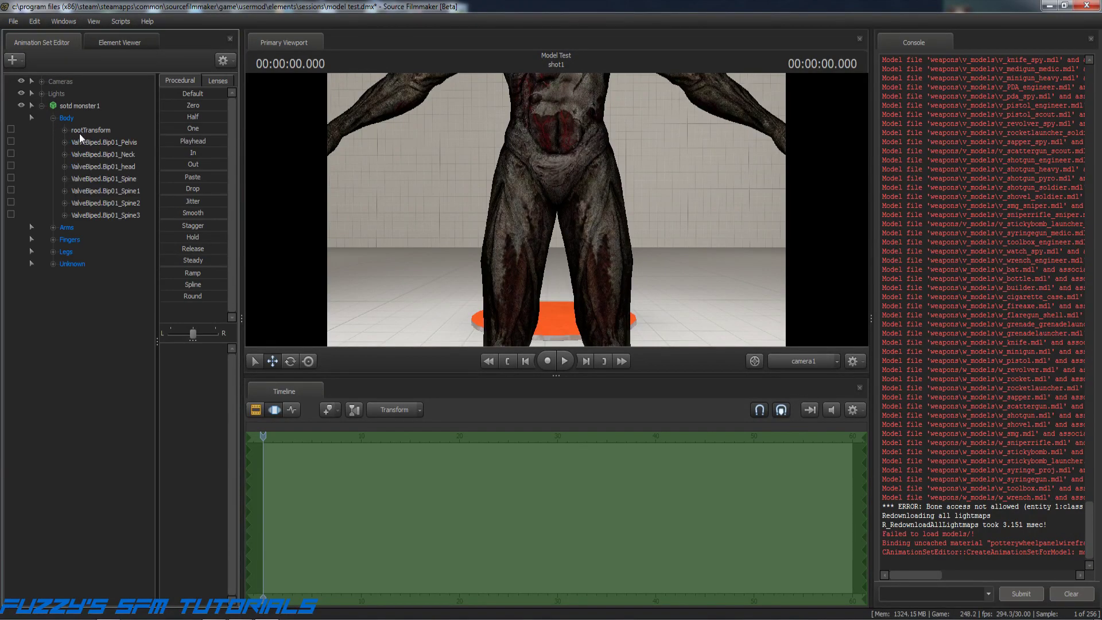
pyautogui.click(80, 131)
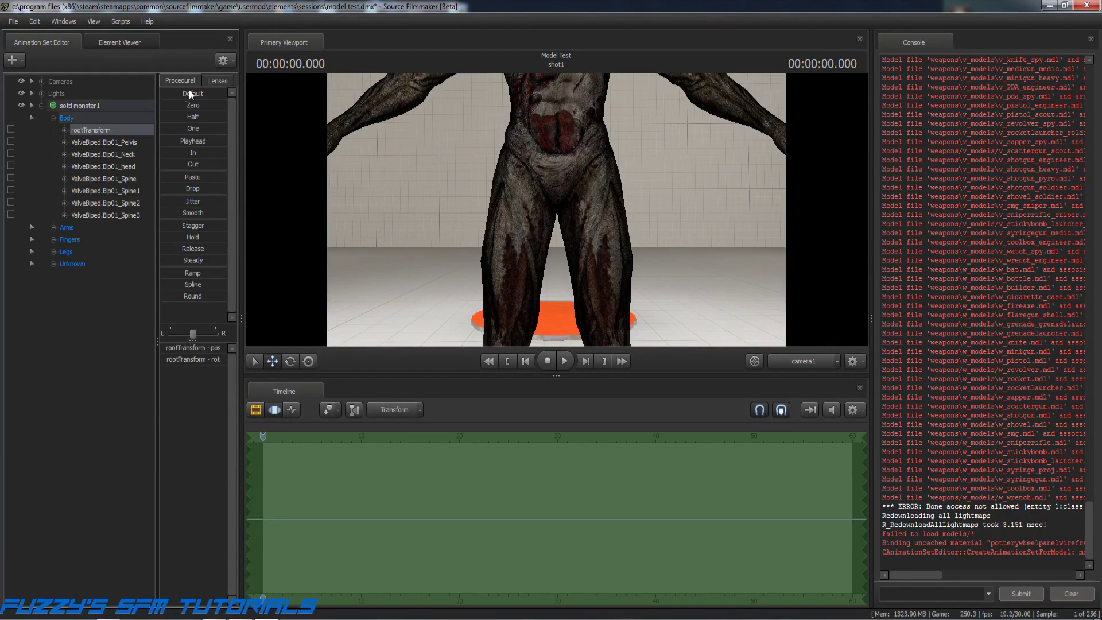
pyautogui.click(166, 94)
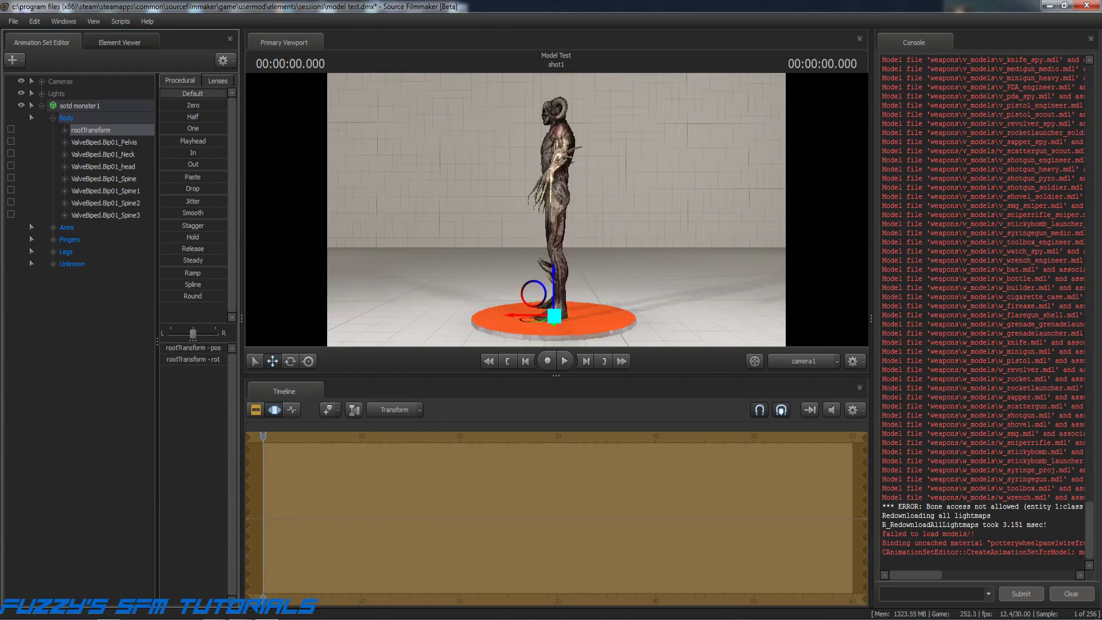
pyautogui.click(219, 361)
pyautogui.write('90')
pyautogui.press('Return')
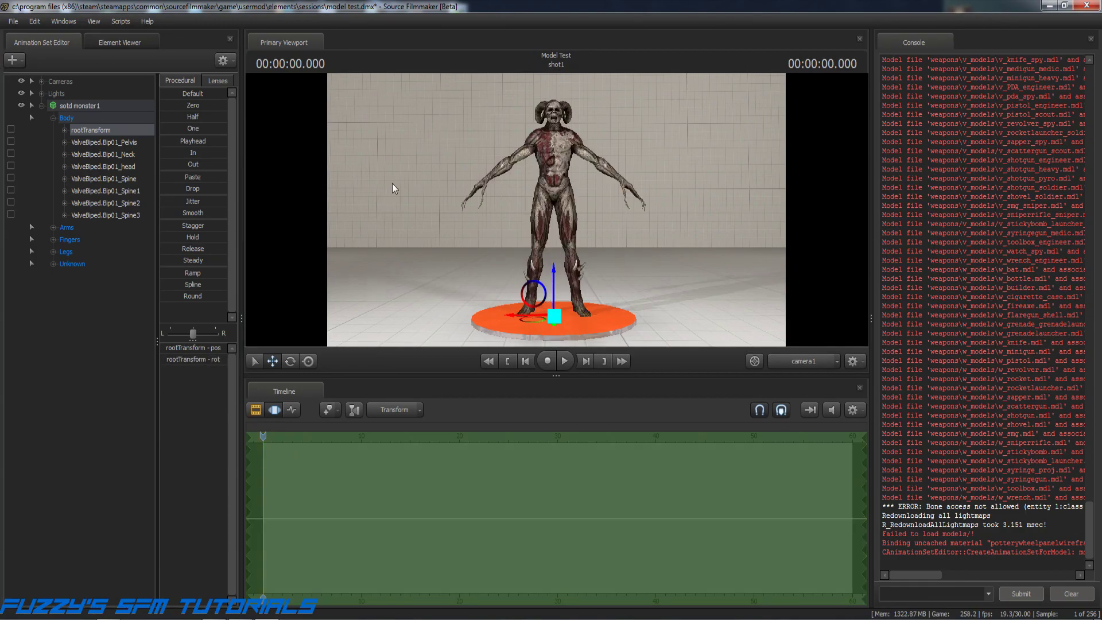
# - Switch to the Work Camera and orbit close around the textured monster
pyautogui.keyDown('ctrl'); pyautogui.click(798, 361); pyautogui.keyUp('ctrl')
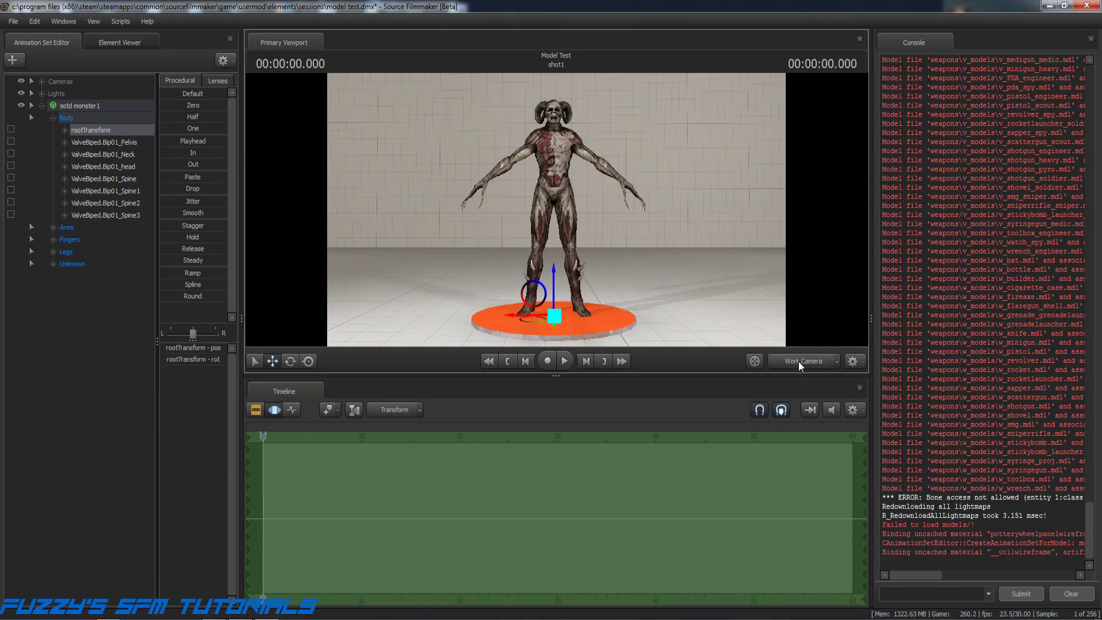
pyautogui.moveTo(738, 260); pyautogui.dragTo(738, 150, button='right')
pyautogui.moveTo(738, 150); pyautogui.dragTo(680, 148)
pyautogui.moveTo(680, 148); pyautogui.dragTo(680, 126, button='right')
pyautogui.moveTo(680, 126); pyautogui.dragTo(557, 214)
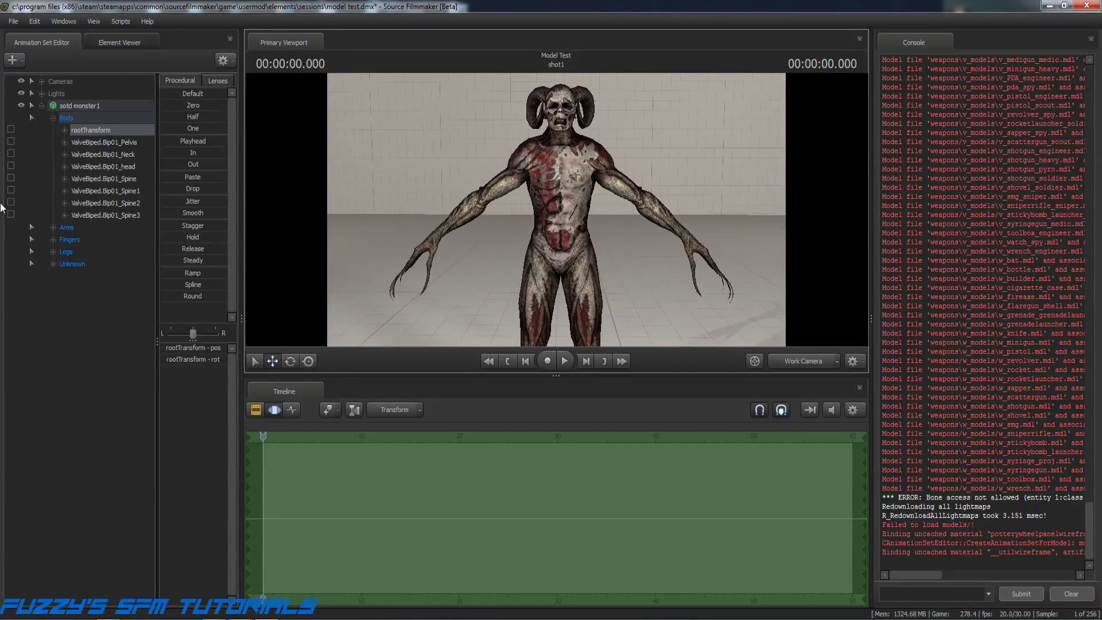
pyautogui.click(84, 95)
pyautogui.click(80, 104)
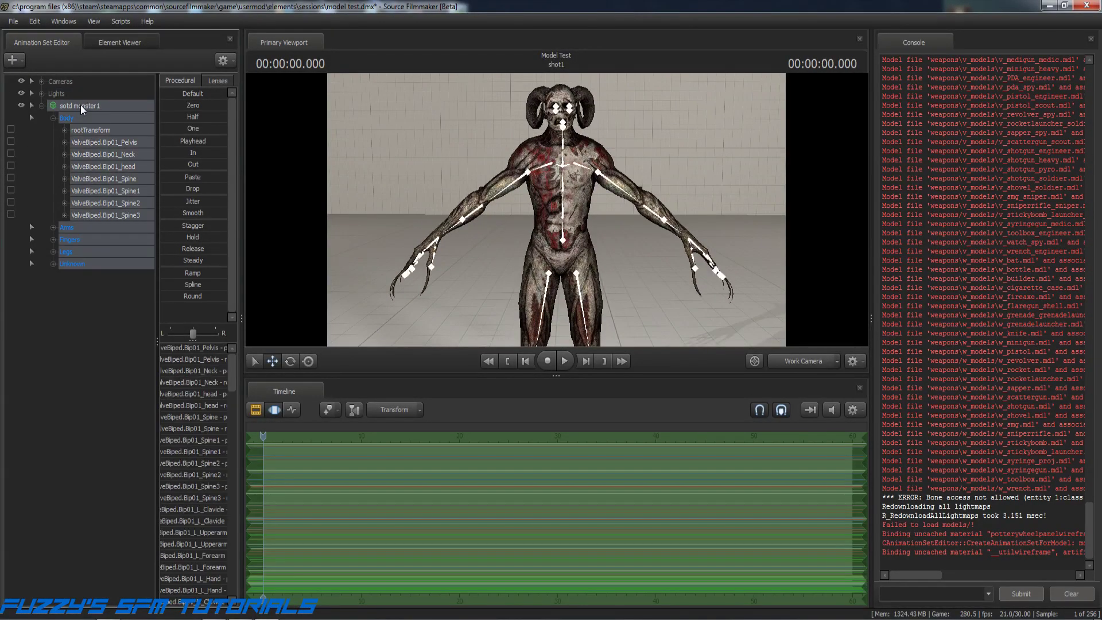
pyautogui.rightClick(80, 104)
pyautogui.moveTo(126, 264)
pyautogui.click(187, 278)
pyautogui.rightClick(74, 106)
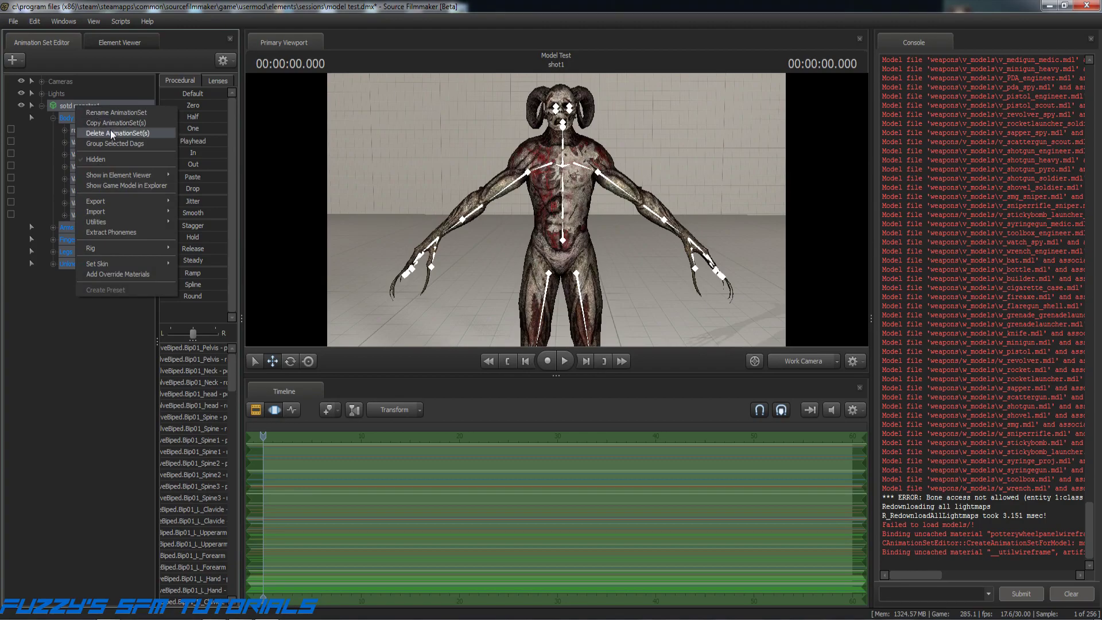
pyautogui.moveTo(139, 264)
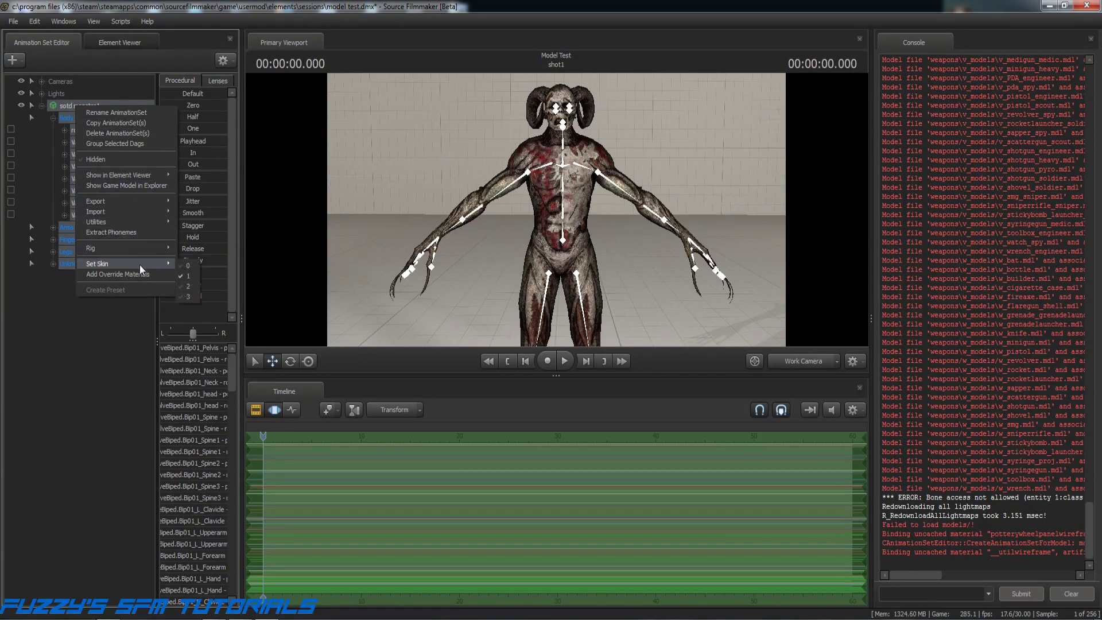
pyautogui.click(188, 287)
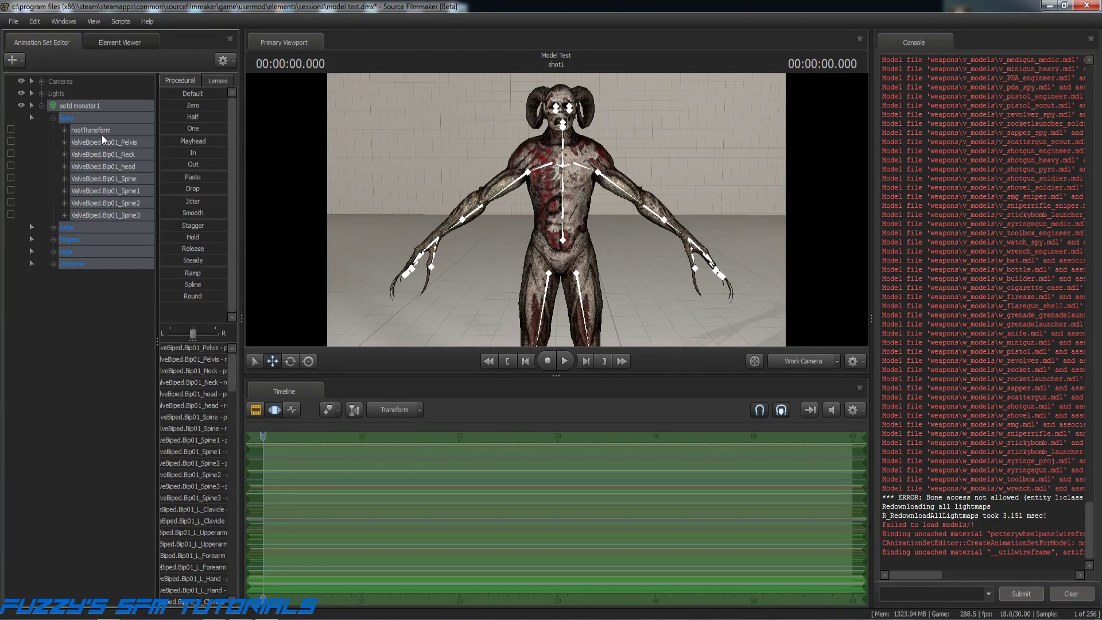
pyautogui.rightClick(79, 108)
pyautogui.moveTo(127, 252)
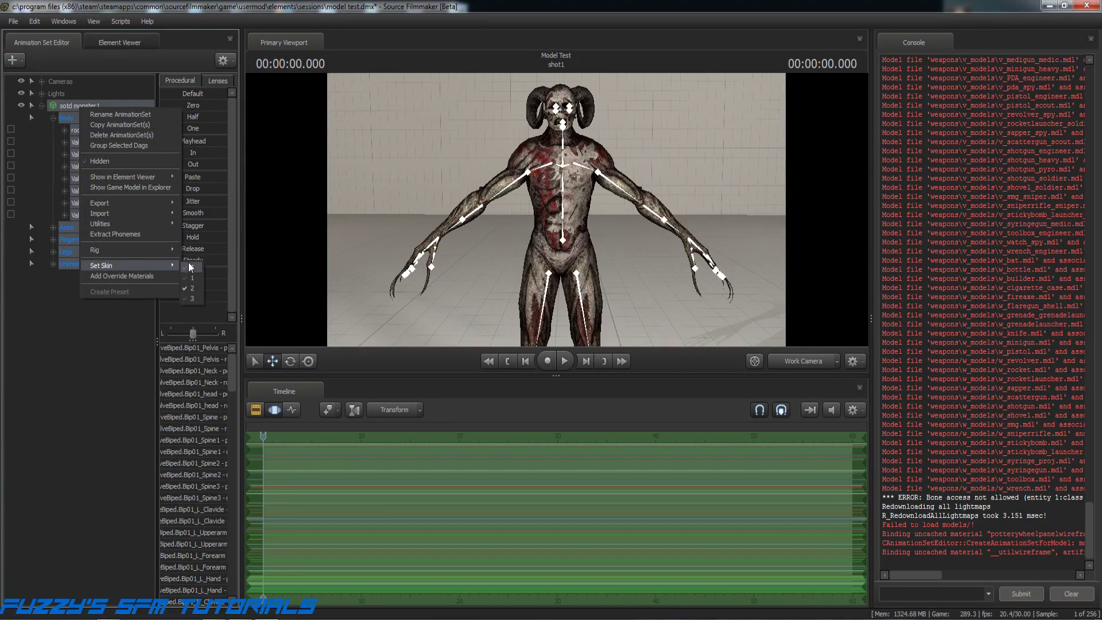
pyautogui.click(188, 263)
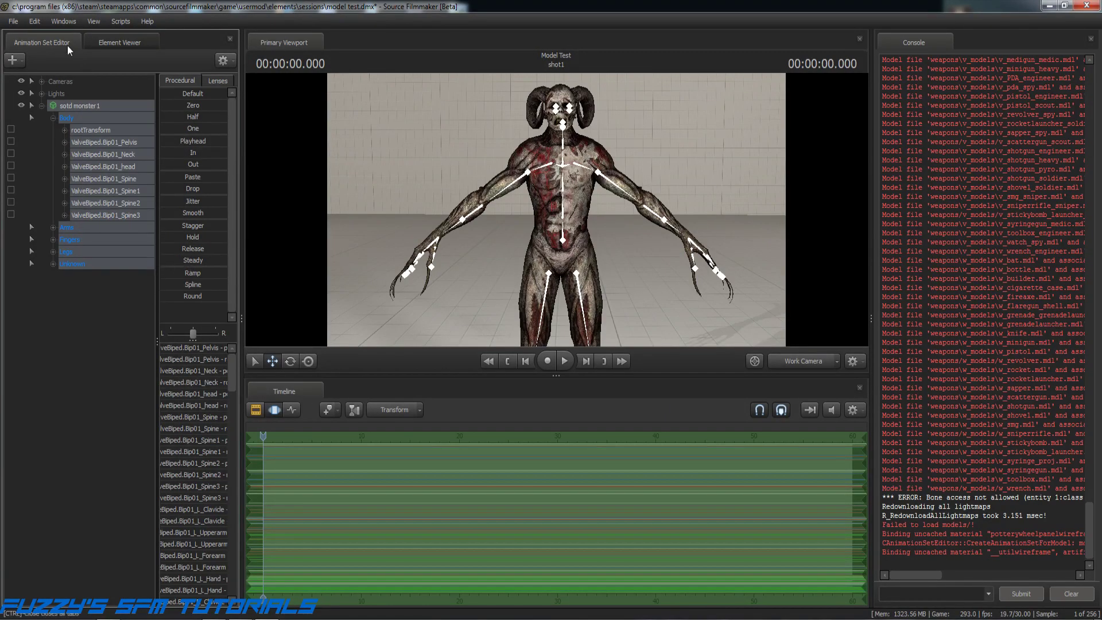
pyautogui.click(96, 352)
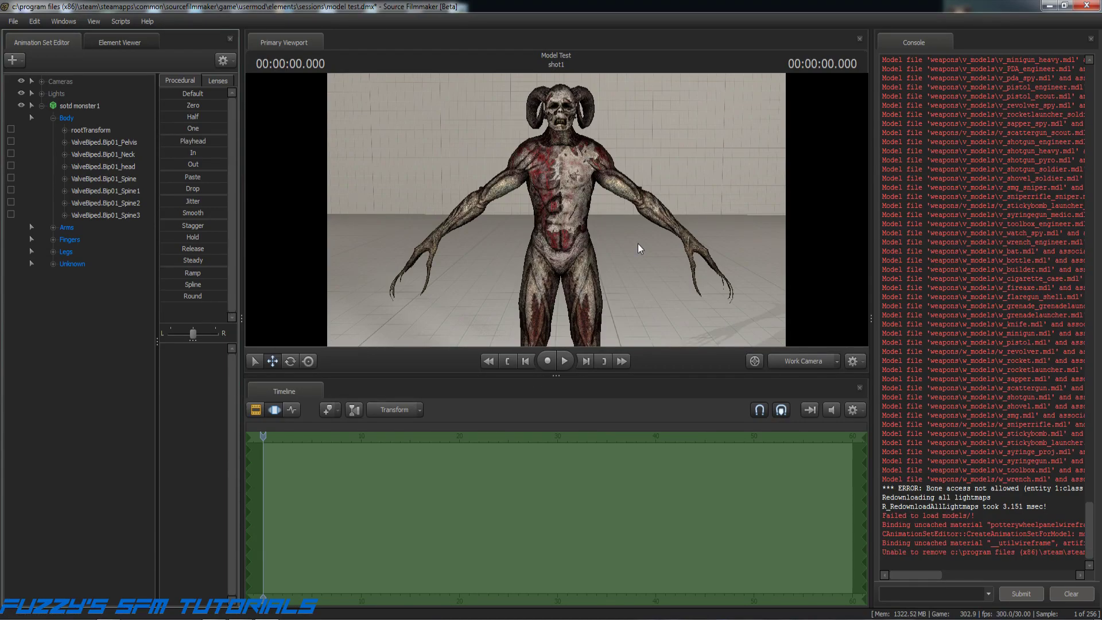
# - Change the viewport camera from Work Camera back to camera1
pyautogui.click(821, 363)
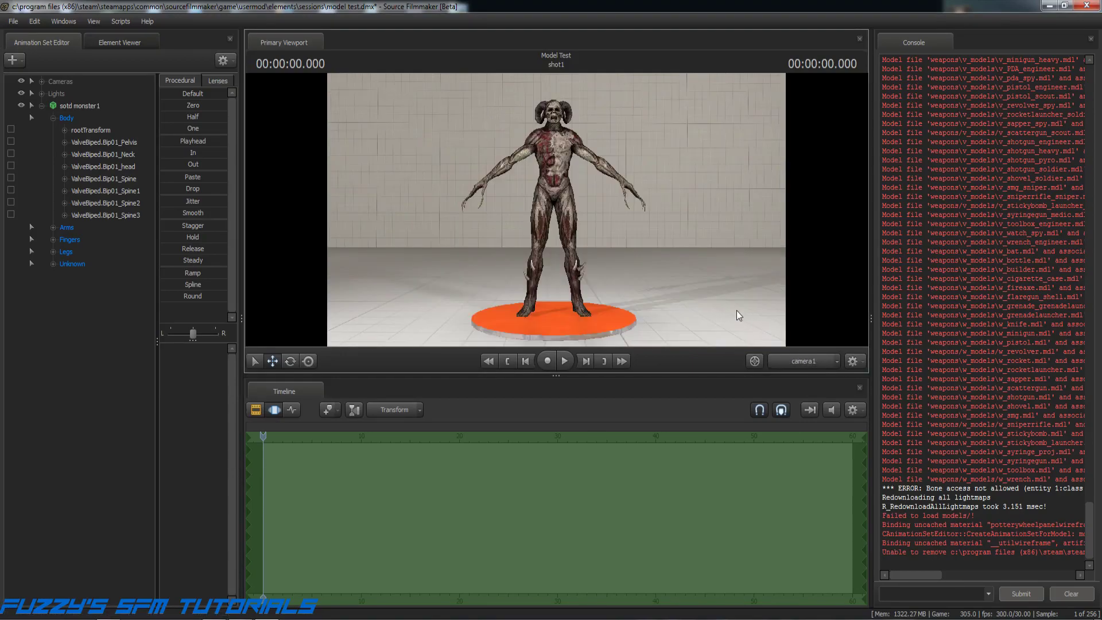